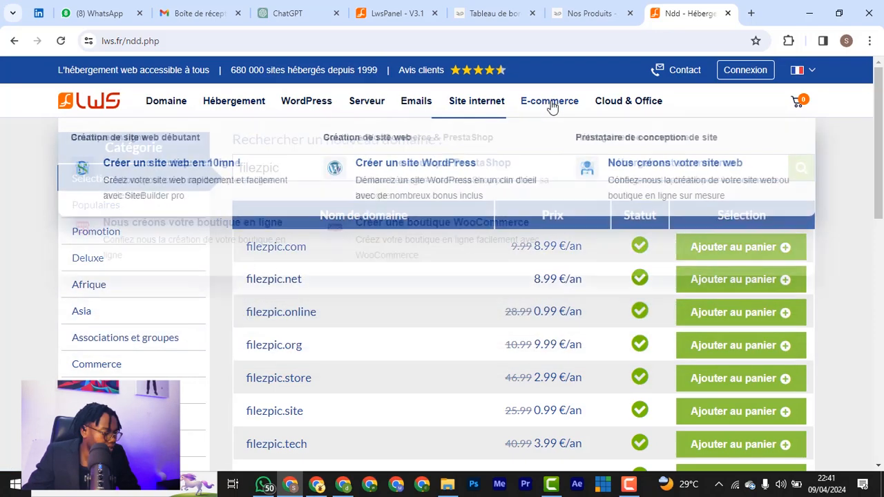
Open the Hébergement ecommerce offers and order the Ecommerce M plan.
{"action": "mouse_move", "coordinate": [554, 107]}
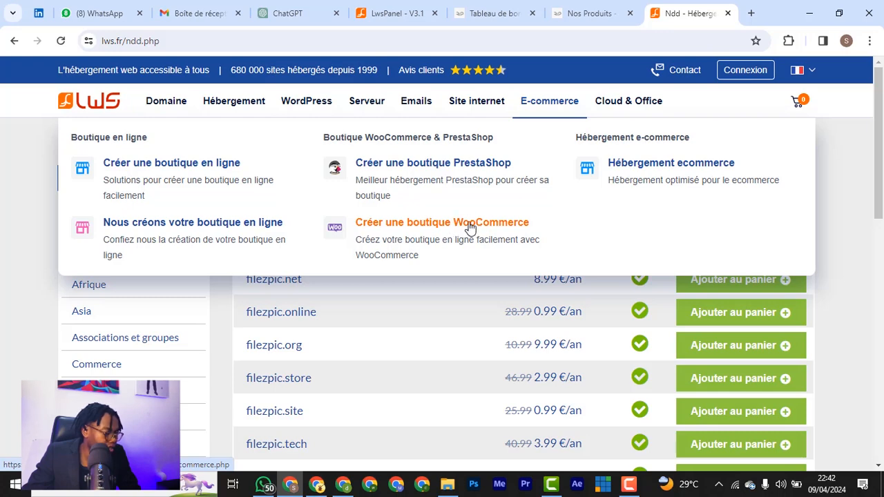
{"action": "left_click", "coordinate": [679, 167]}
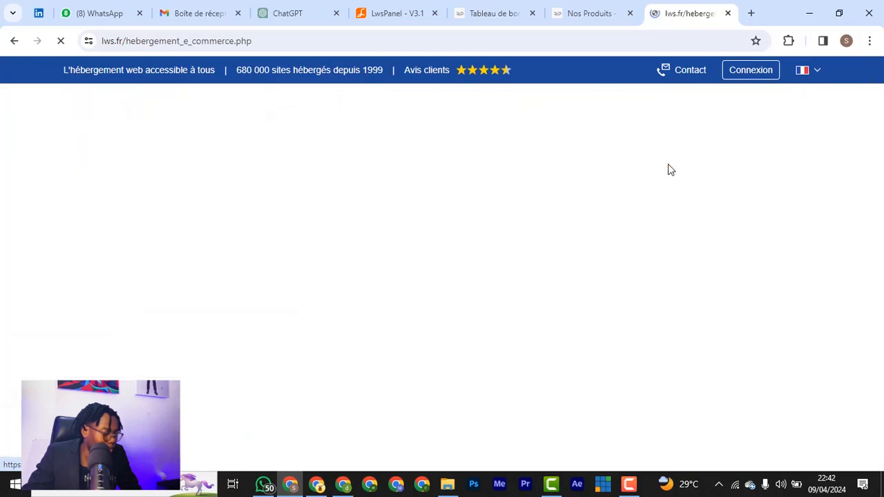
{"action": "scroll", "coordinate": [491, 183], "scroll_direction": "down", "scroll_amount": 1}
{"action": "scroll", "coordinate": [488, 182], "scroll_direction": "down", "scroll_amount": 8}
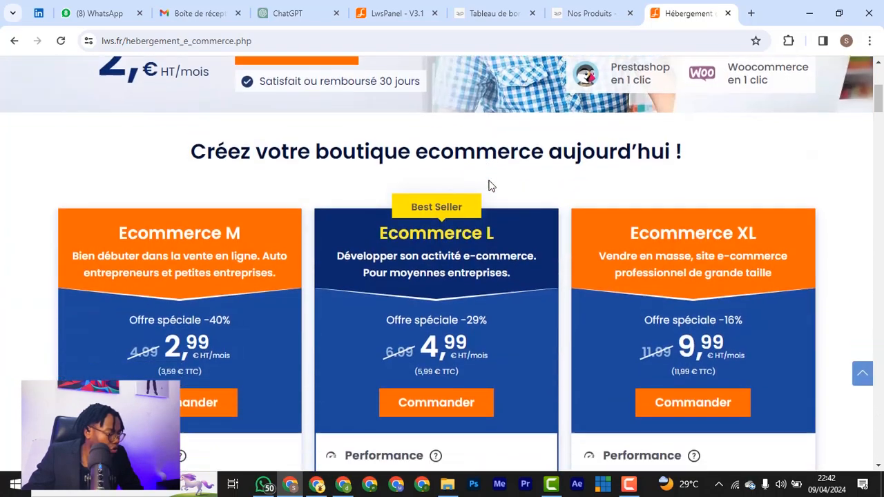
{"action": "scroll", "coordinate": [200, 263], "scroll_direction": "up", "scroll_amount": 2}
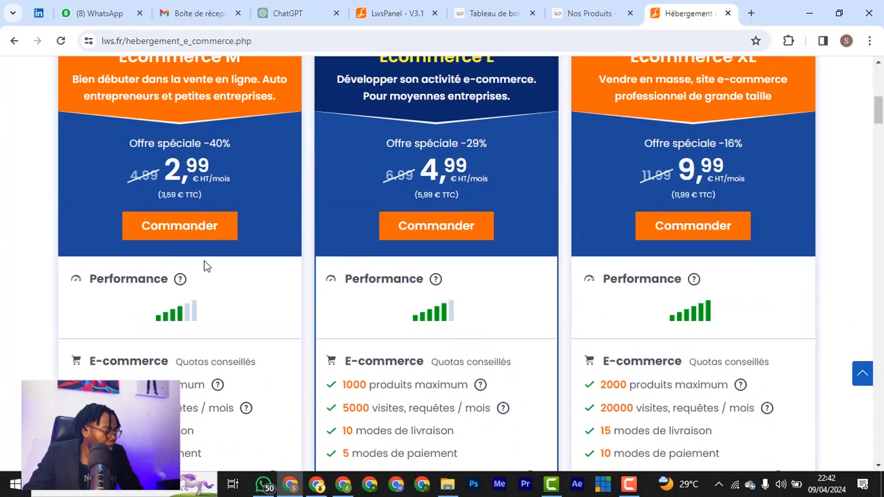
{"action": "scroll", "coordinate": [201, 262], "scroll_direction": "down", "scroll_amount": 4}
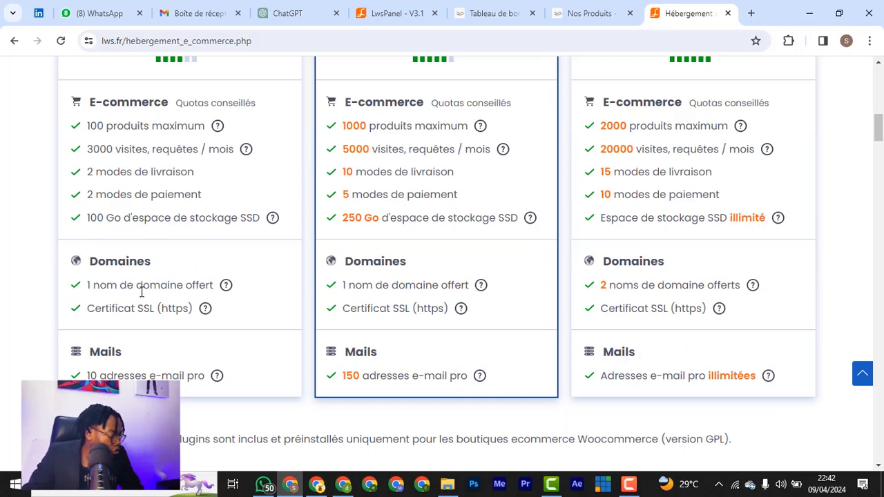
{"action": "scroll", "coordinate": [141, 291], "scroll_direction": "up", "scroll_amount": 3}
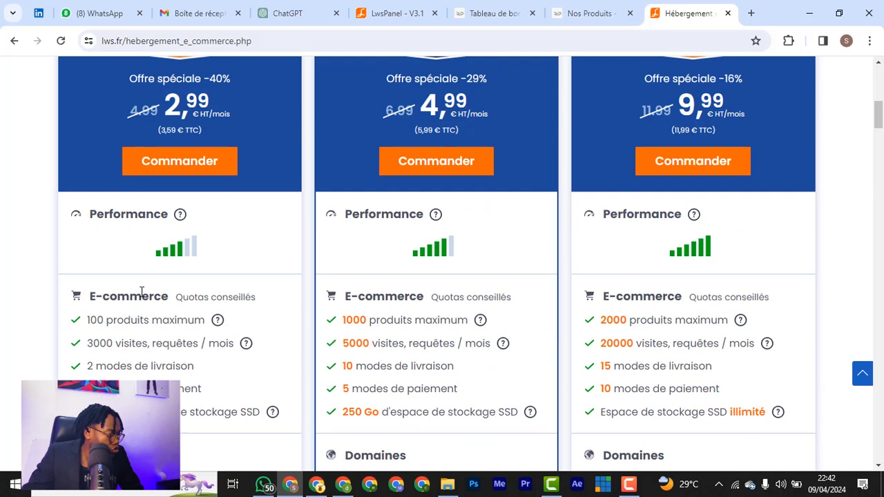
{"action": "left_click", "coordinate": [184, 172]}
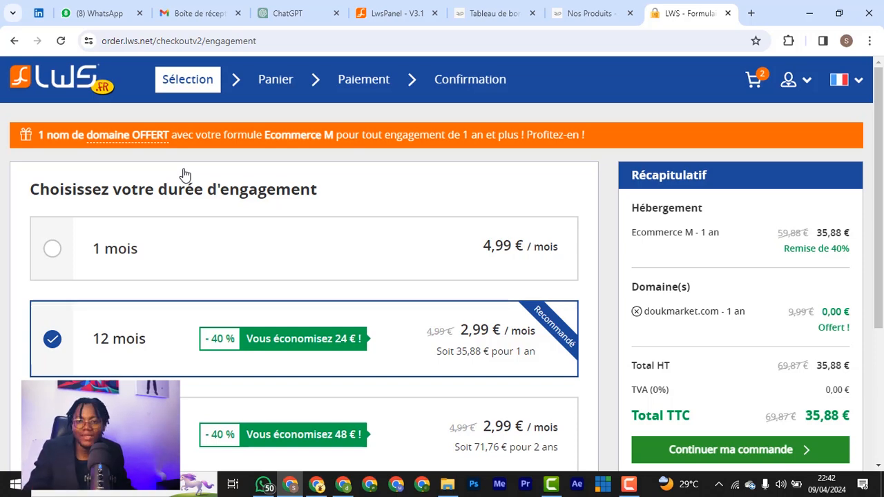
Continue the order with the 12-month commitment and check the availability of the new domain name FILEZPIC.
{"action": "scroll", "coordinate": [280, 237], "scroll_direction": "down", "scroll_amount": 3}
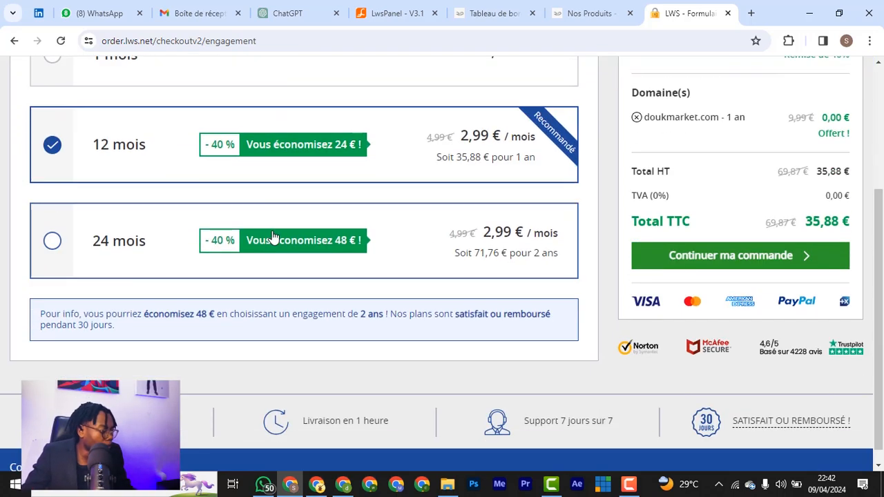
{"action": "left_click", "coordinate": [798, 254]}
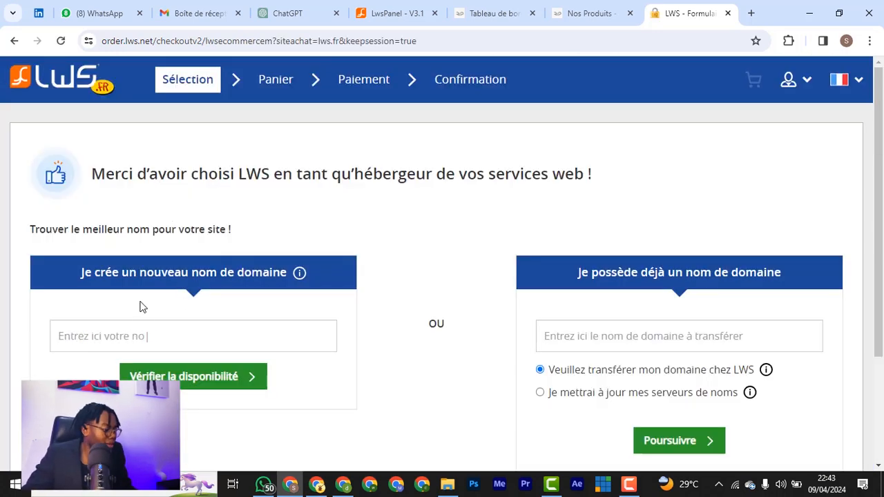
{"action": "left_click", "coordinate": [145, 324]}
{"action": "type", "text": "F"}
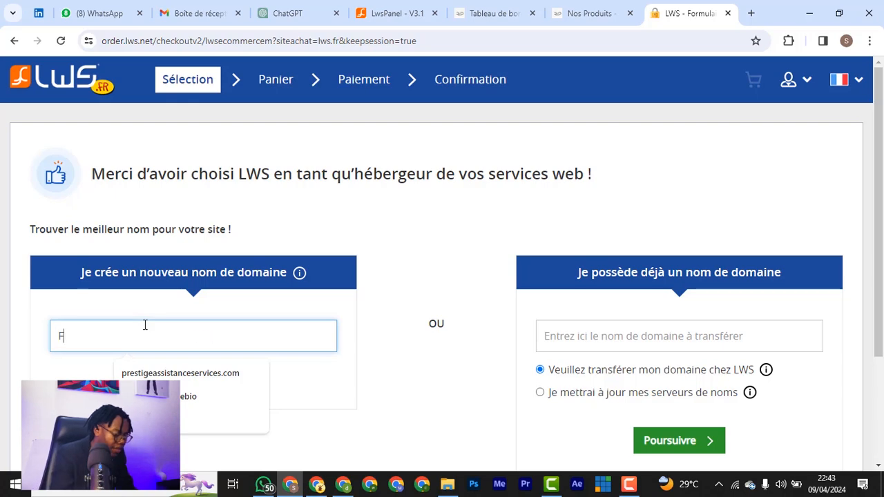
{"action": "type", "text": "ILEZ"}
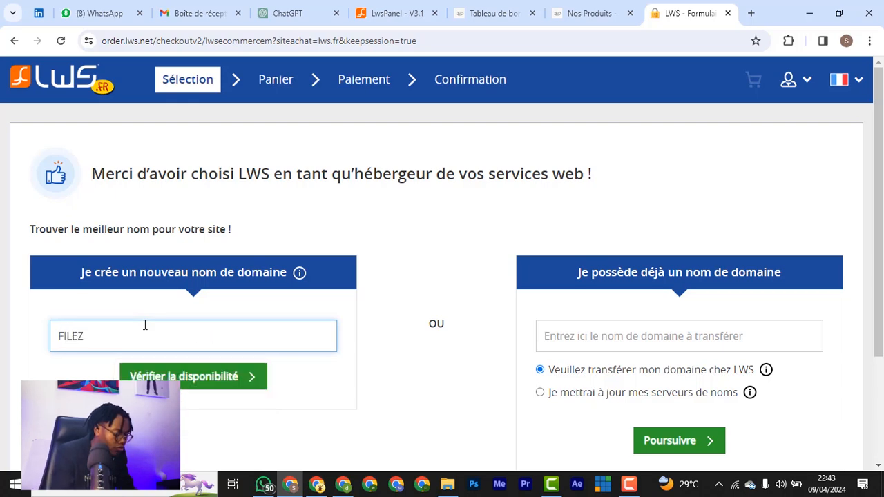
{"action": "type", "text": "PIC"}
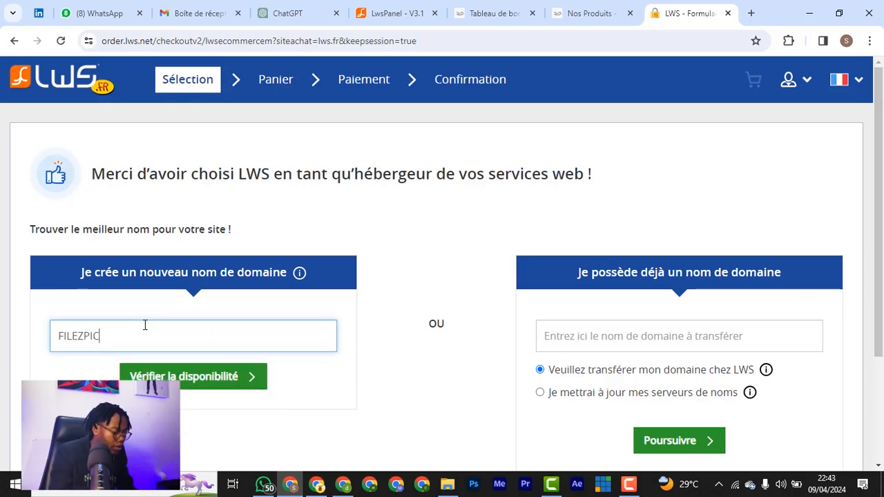
{"action": "key", "text": "Return"}
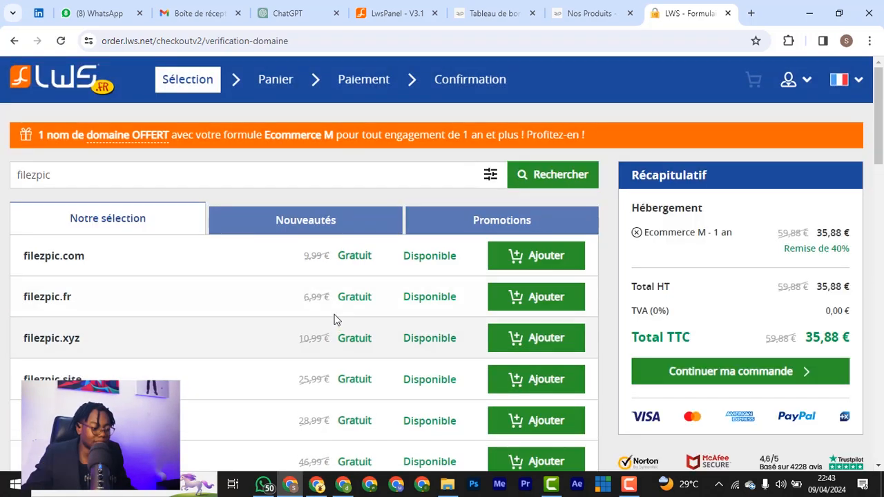
Add filezpic.com to the Ecommerce M order and continue to the cart to review it.
{"action": "left_click", "coordinate": [722, 380]}
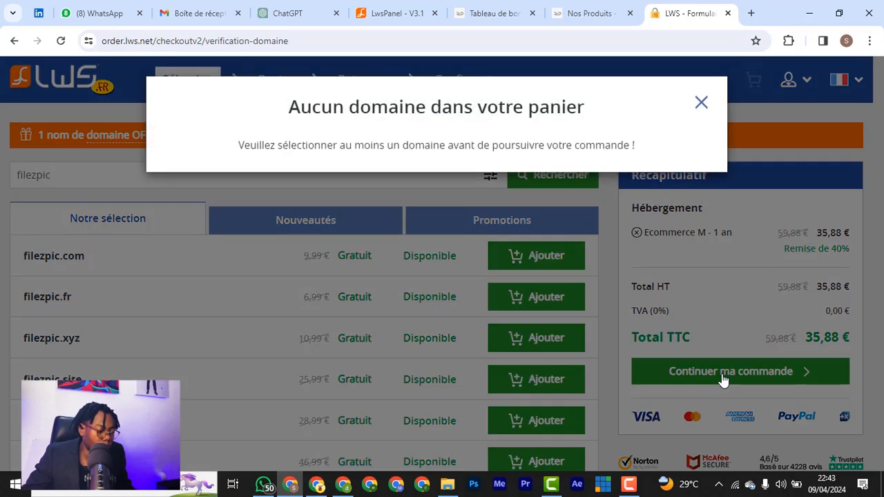
{"action": "left_click", "coordinate": [704, 107]}
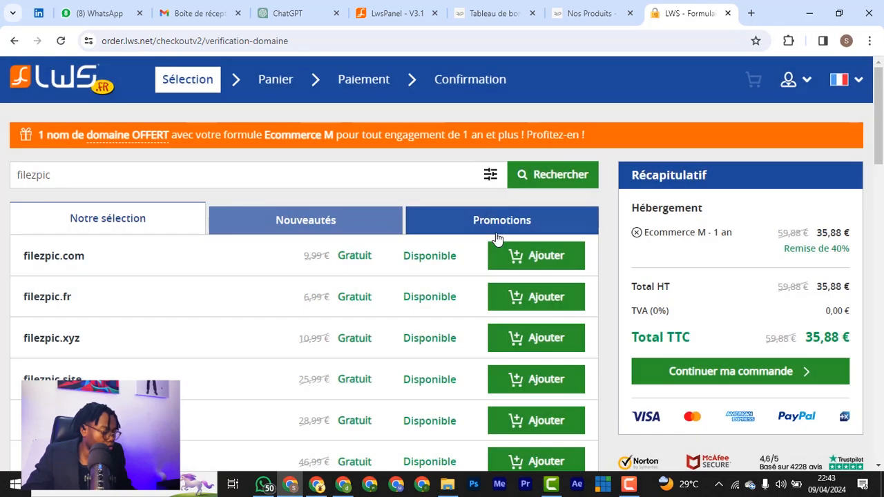
{"action": "left_click", "coordinate": [521, 256]}
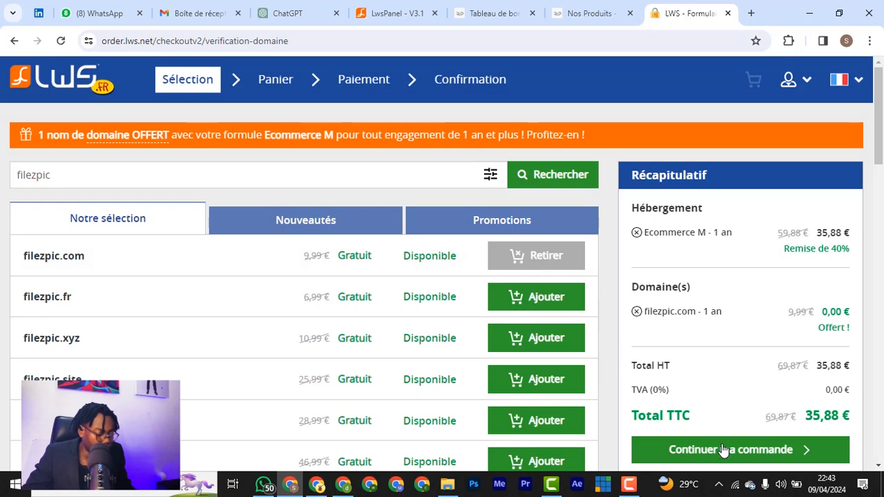
{"action": "left_click", "coordinate": [723, 450]}
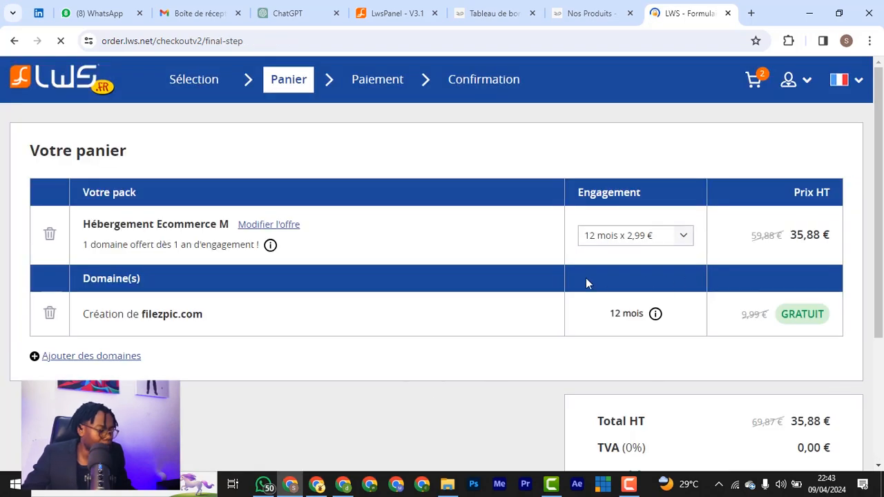
{"action": "scroll", "coordinate": [791, 313], "scroll_direction": "down", "scroll_amount": 2}
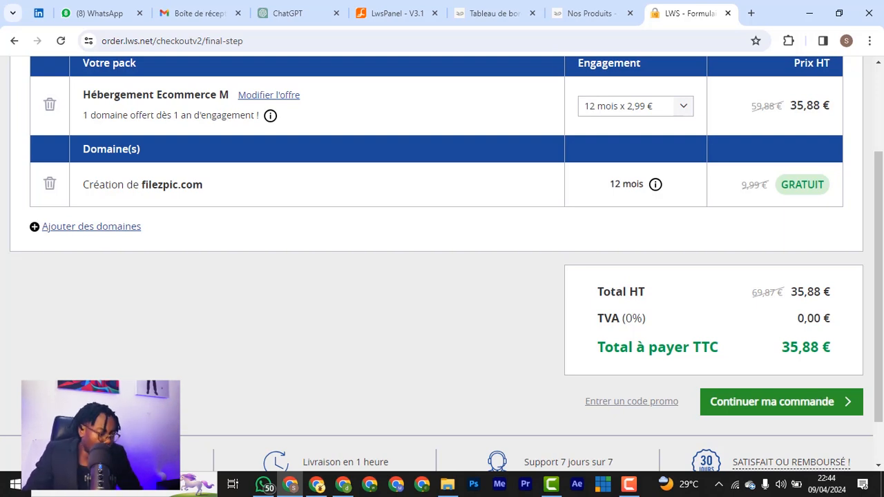
Close the order page and examine the hosting tools and quotas for doukmarket.com in LwsPanel.
{"action": "left_click", "coordinate": [727, 13]}
{"action": "scroll", "coordinate": [421, 293], "scroll_direction": "down", "scroll_amount": 5}
{"action": "scroll", "coordinate": [420, 291], "scroll_direction": "down", "scroll_amount": 3}
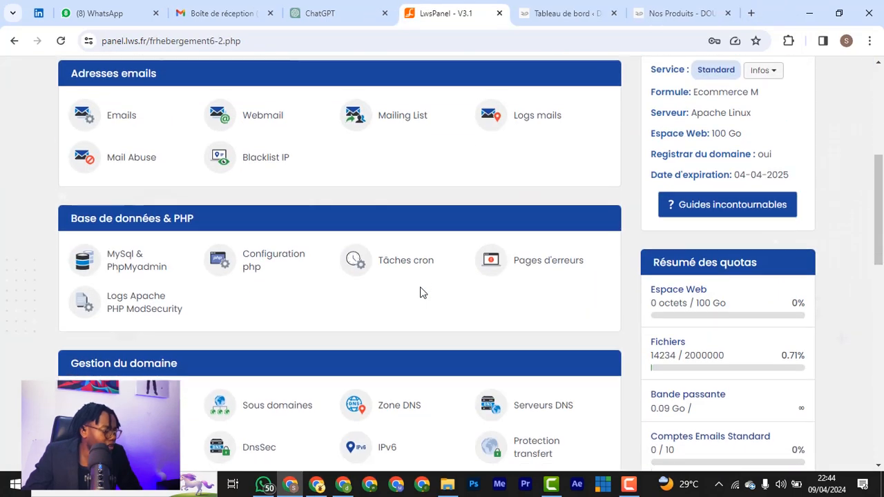
{"action": "scroll", "coordinate": [420, 291], "scroll_direction": "down", "scroll_amount": 1}
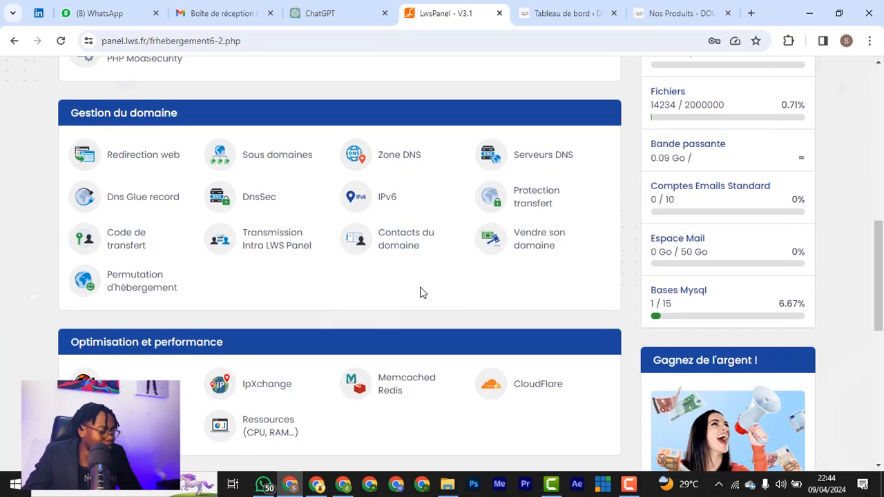
{"action": "scroll", "coordinate": [420, 293], "scroll_direction": "up", "scroll_amount": 1}
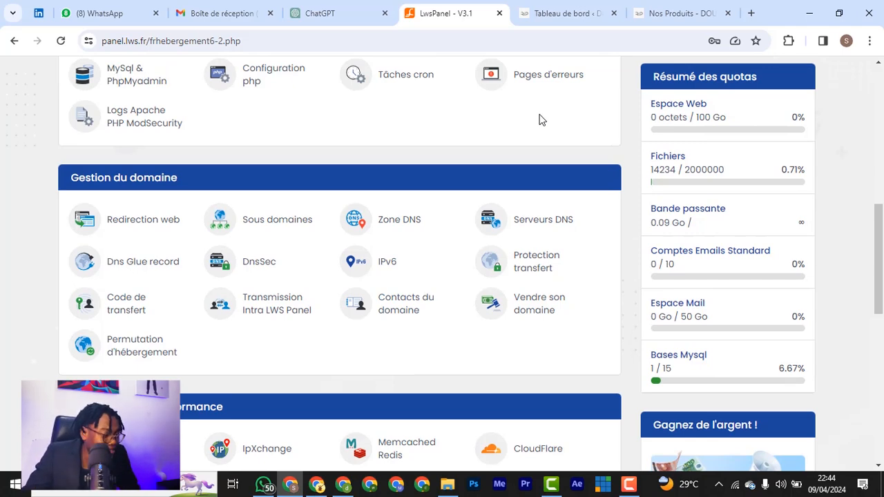
{"action": "scroll", "coordinate": [529, 248], "scroll_direction": "up", "scroll_amount": 1}
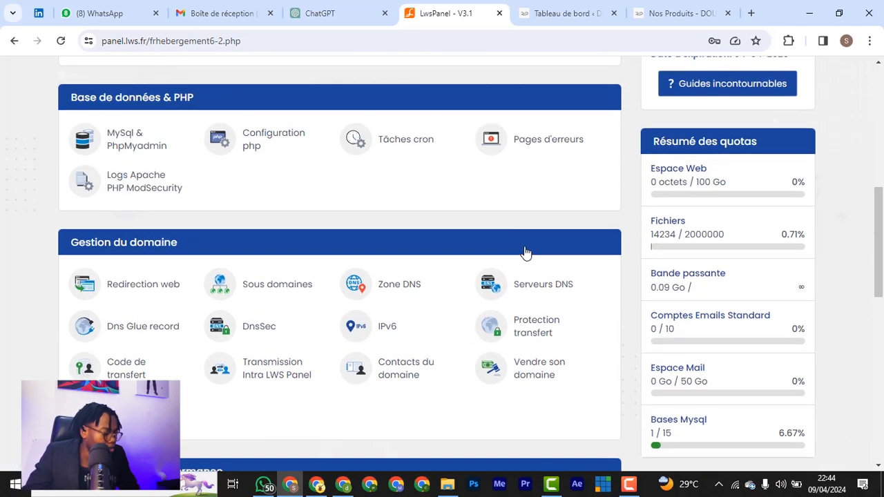
{"action": "scroll", "coordinate": [525, 252], "scroll_direction": "up", "scroll_amount": 1}
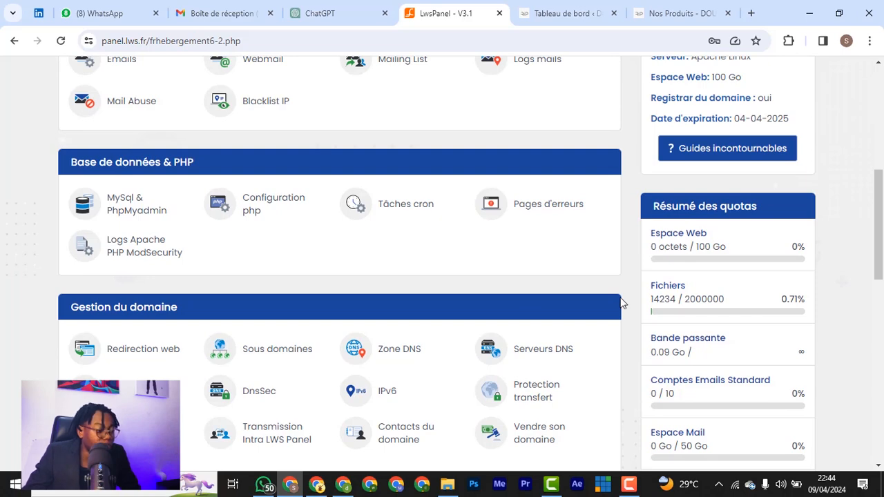
{"action": "scroll", "coordinate": [620, 303], "scroll_direction": "up", "scroll_amount": 1}
{"action": "scroll", "coordinate": [620, 302], "scroll_direction": "up", "scroll_amount": 2}
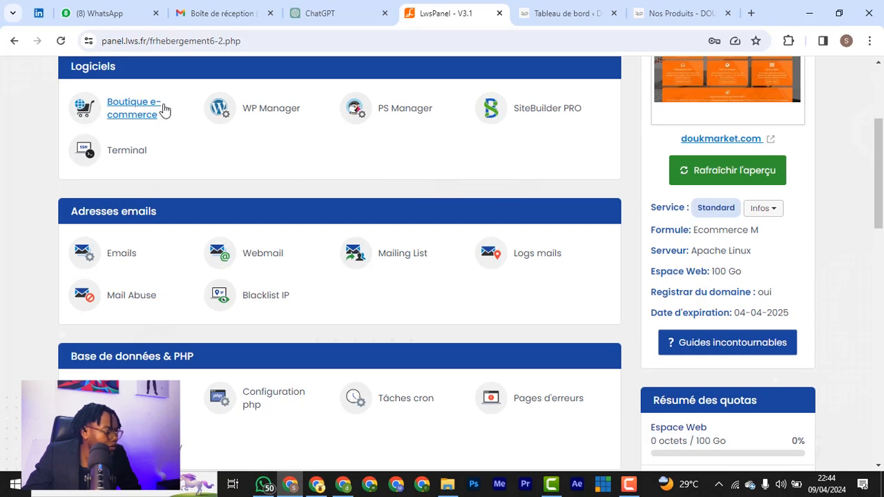
Open WP Manager and look over the WordPress dashboard of the DOUK MARKET site.
{"action": "left_click", "coordinate": [280, 115]}
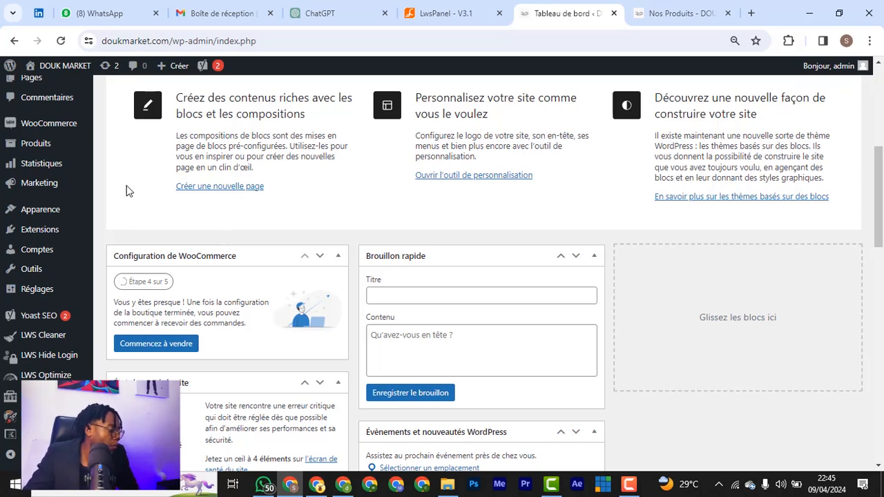
{"action": "scroll", "coordinate": [127, 190], "scroll_direction": "up", "scroll_amount": 5}
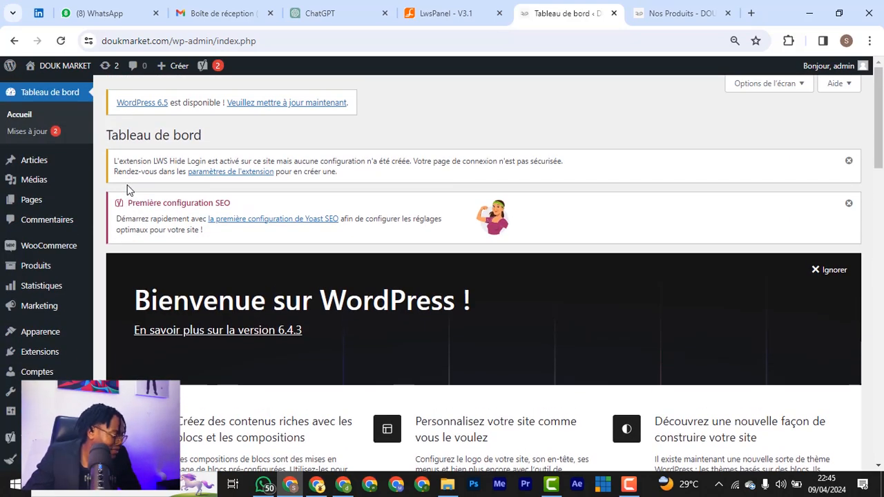
{"action": "scroll", "coordinate": [127, 190], "scroll_direction": "down", "scroll_amount": 4}
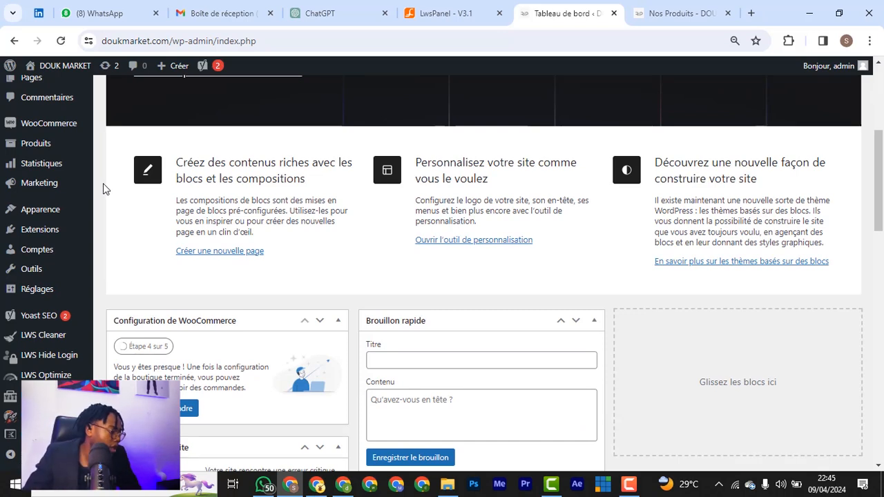
Open the WooCommerce home page and look over its setup checklist and the store administration sections.
{"action": "left_click", "coordinate": [87, 124]}
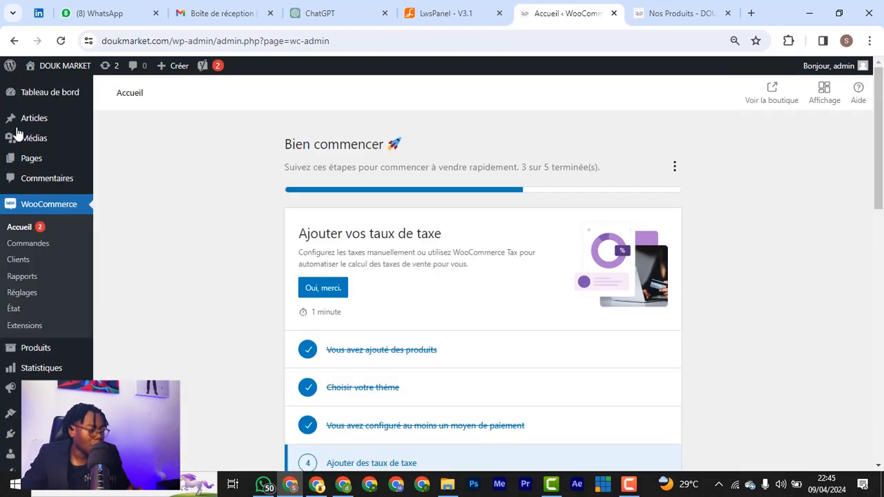
{"action": "scroll", "coordinate": [134, 259], "scroll_direction": "down", "scroll_amount": 2}
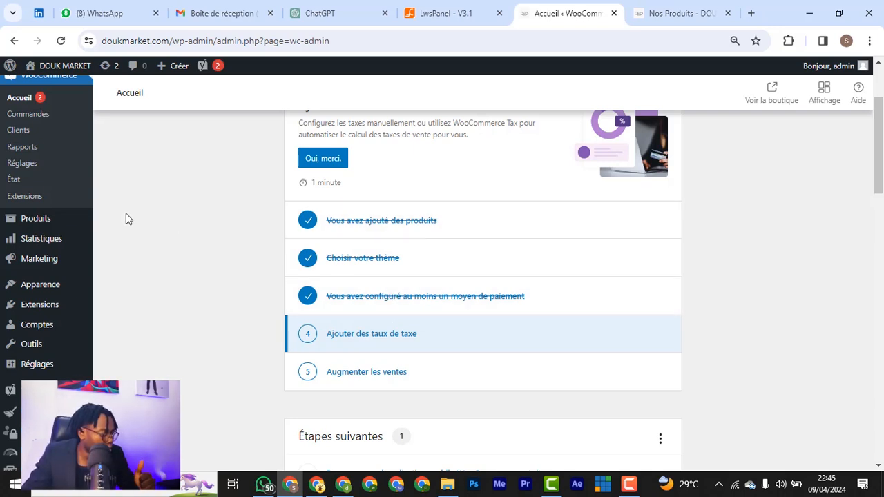
{"action": "mouse_move", "coordinate": [53, 226]}
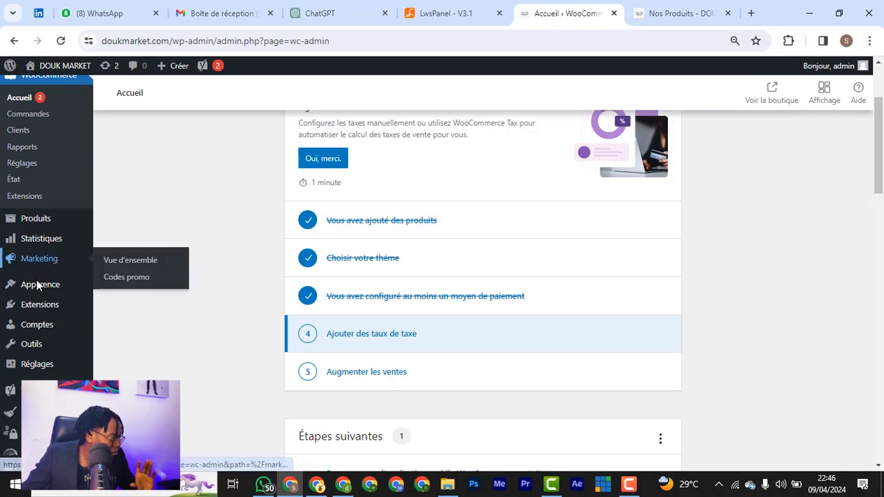
{"action": "scroll", "coordinate": [42, 174], "scroll_direction": "up", "scroll_amount": 3}
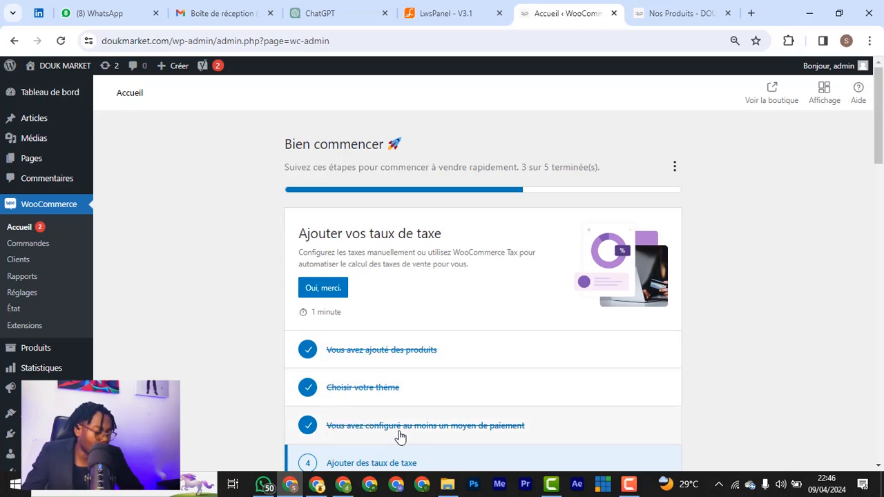
View the offline payment methods in the payment setup task and return to the WooCommerce checklist.
{"action": "left_click", "coordinate": [400, 437]}
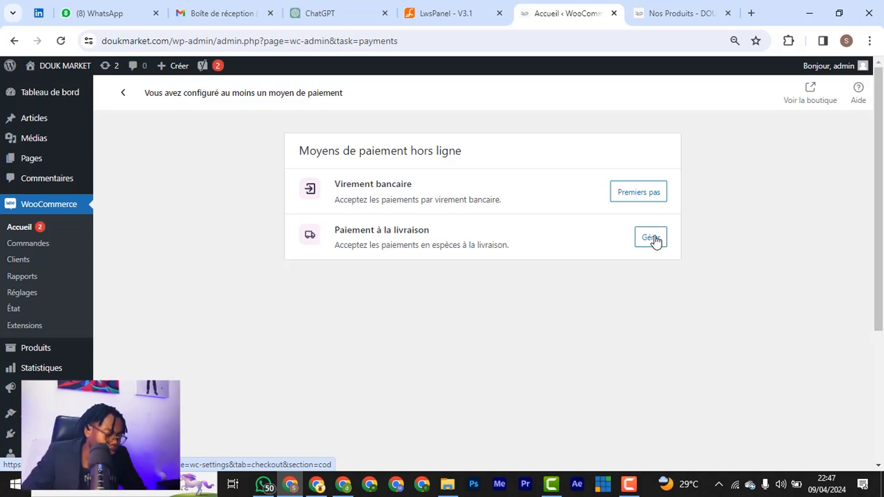
{"action": "left_click", "coordinate": [125, 96]}
{"action": "scroll", "coordinate": [292, 263], "scroll_direction": "down", "scroll_amount": 3}
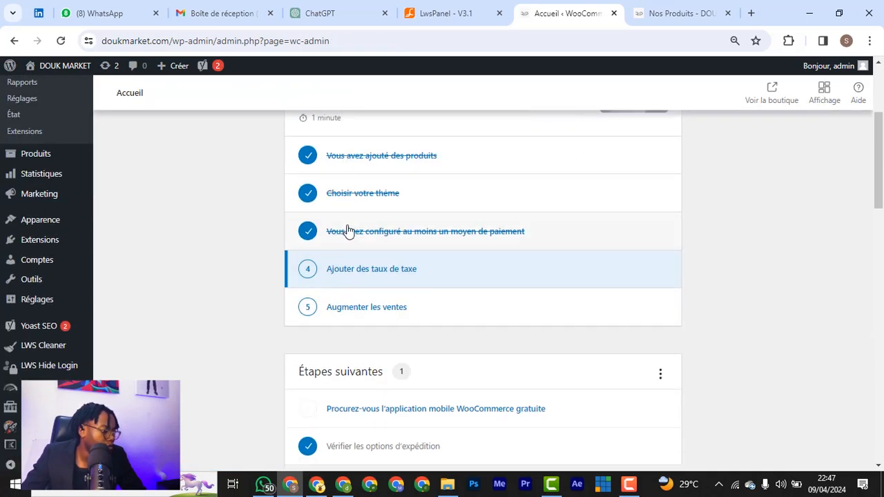
{"action": "scroll", "coordinate": [266, 222], "scroll_direction": "up", "scroll_amount": 1}
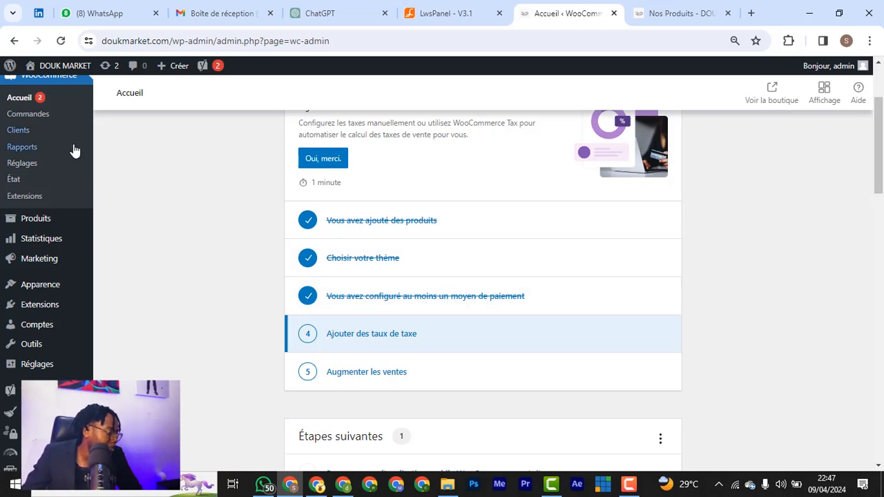
{"action": "scroll", "coordinate": [33, 226], "scroll_direction": "down", "scroll_amount": 1}
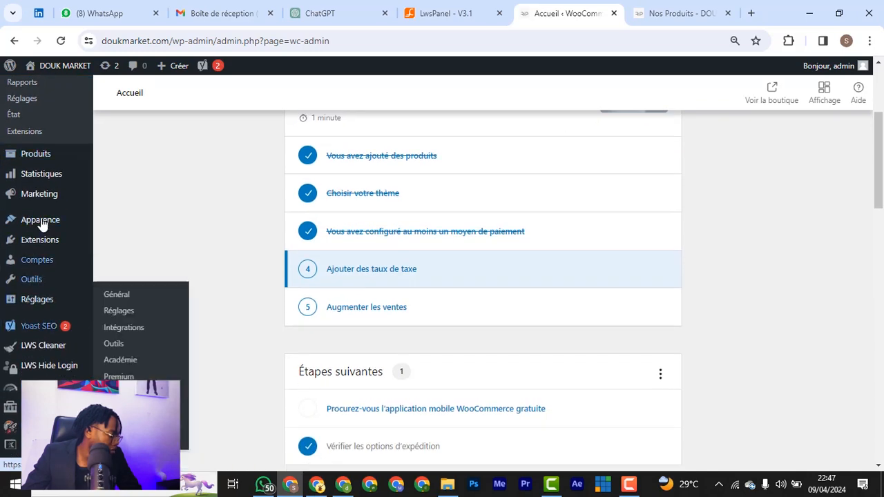
Open the Kadence Blocks settings from the installed extensions and skip its data-sharing request.
{"action": "left_click", "coordinate": [47, 243]}
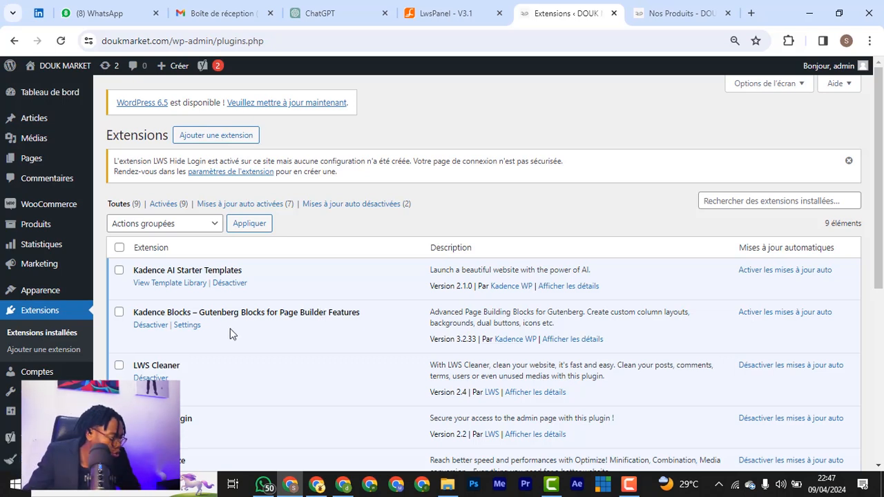
{"action": "left_click", "coordinate": [202, 329]}
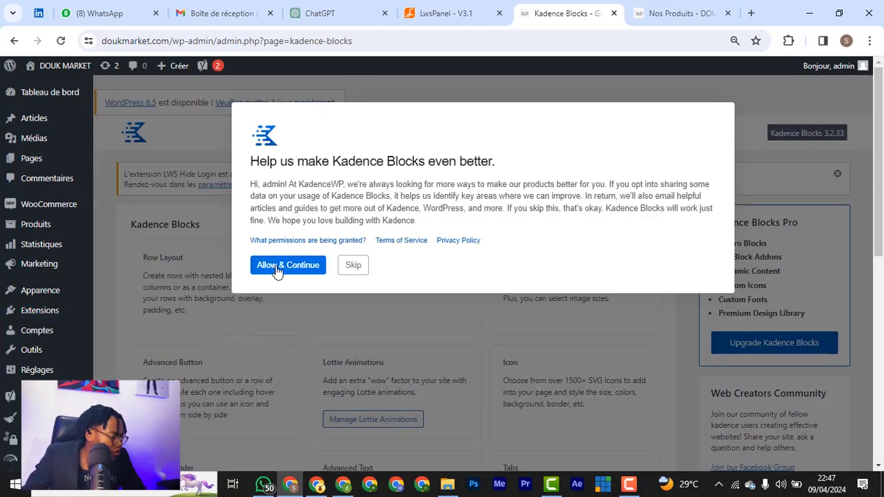
{"action": "left_click", "coordinate": [348, 267]}
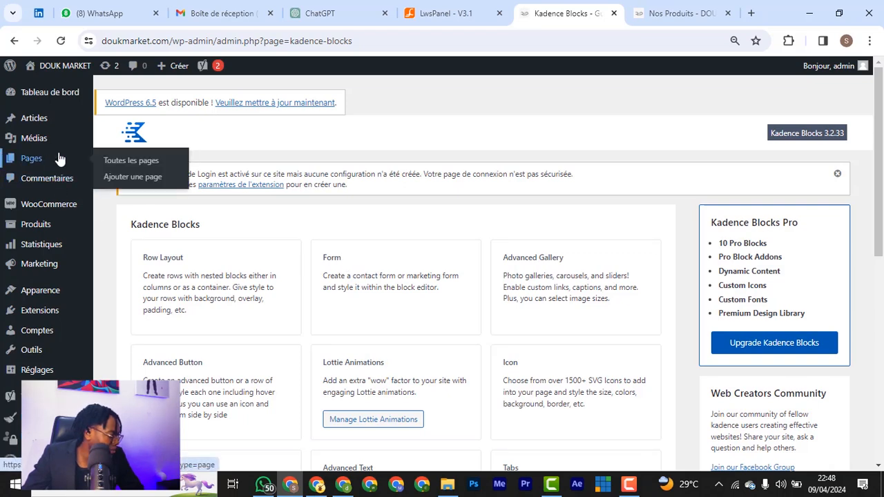
Open the Kadence theme options page and go to the Kadence Starter Templates library.
{"action": "scroll", "coordinate": [45, 261], "scroll_direction": "down", "scroll_amount": 2}
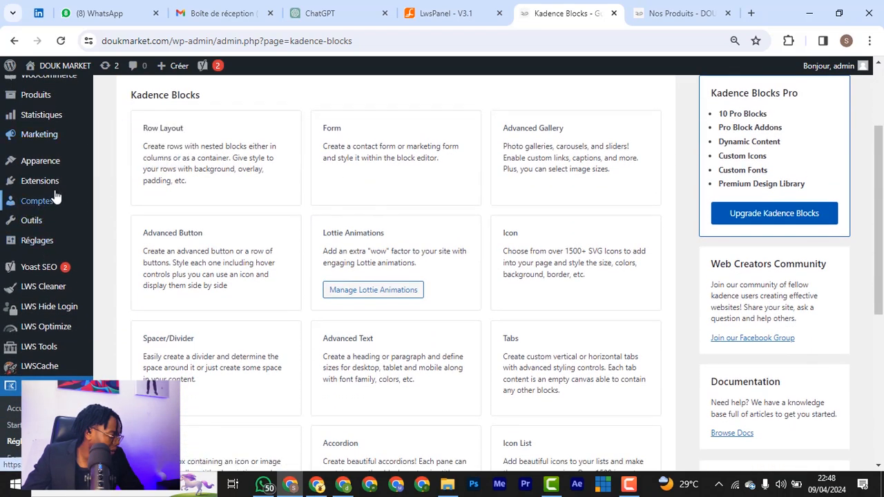
{"action": "mouse_move", "coordinate": [60, 169]}
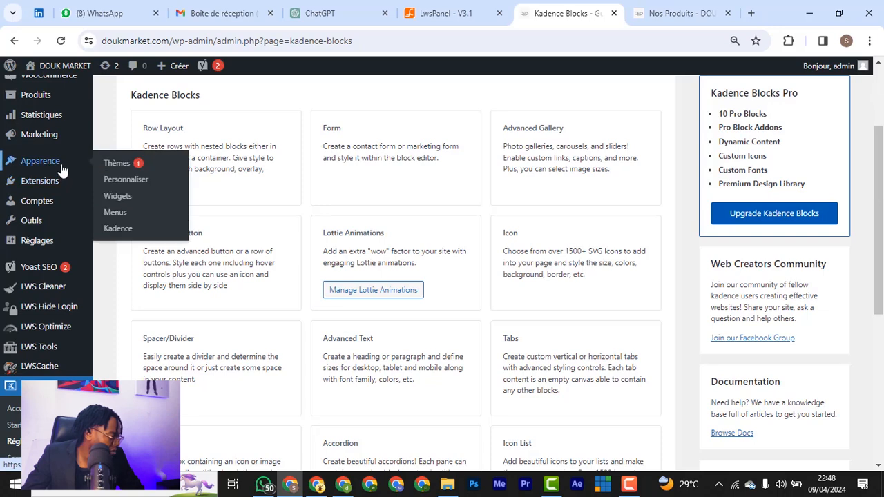
{"action": "left_click", "coordinate": [102, 230]}
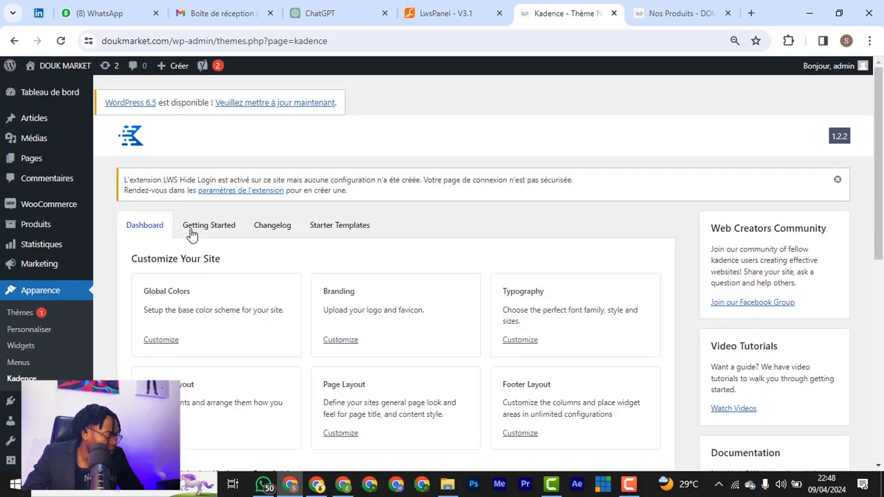
{"action": "left_click", "coordinate": [365, 232]}
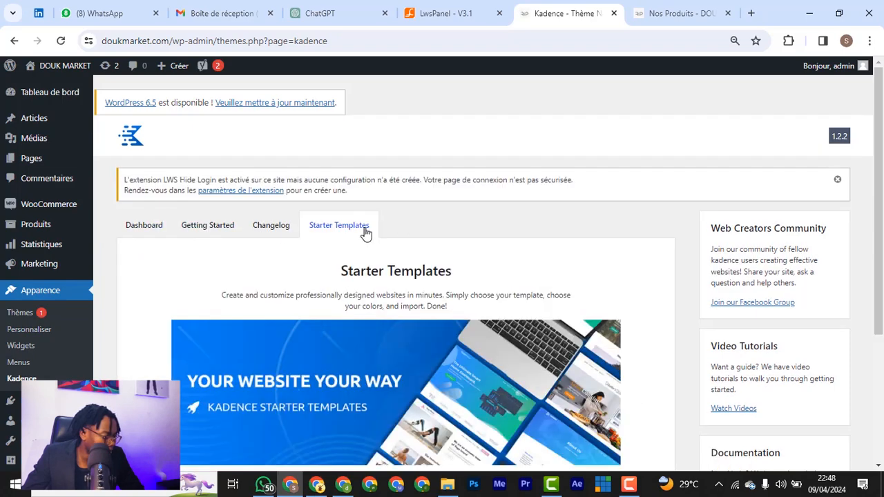
{"action": "scroll", "coordinate": [364, 234], "scroll_direction": "down", "scroll_amount": 3}
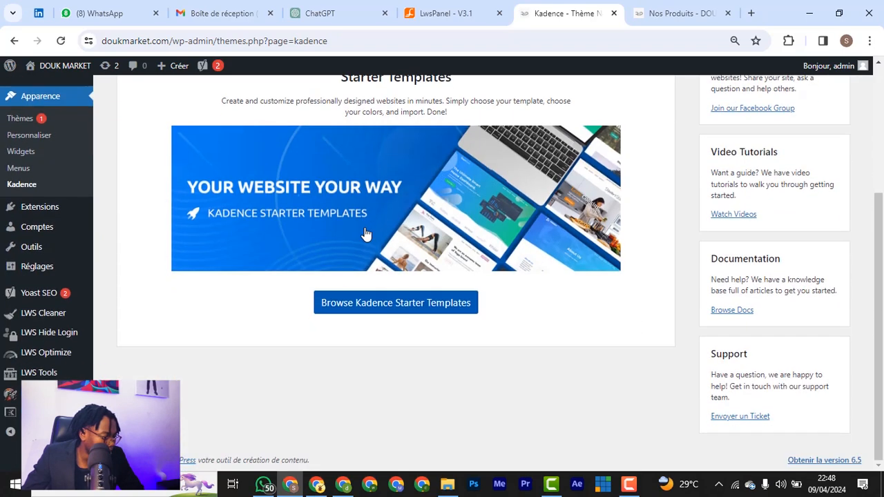
{"action": "left_click", "coordinate": [357, 308]}
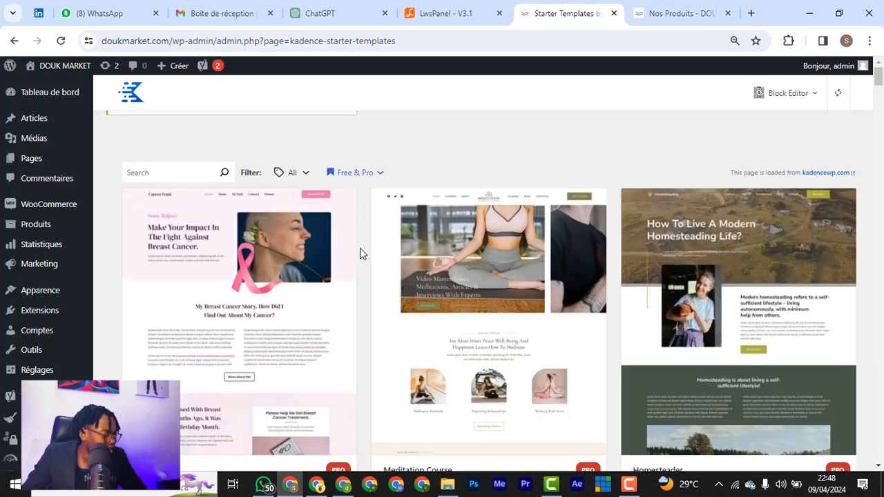
Open the Influencer starter template and look through its style options and page preview.
{"action": "scroll", "coordinate": [359, 251], "scroll_direction": "down", "scroll_amount": 10}
{"action": "scroll", "coordinate": [366, 272], "scroll_direction": "down", "scroll_amount": 1}
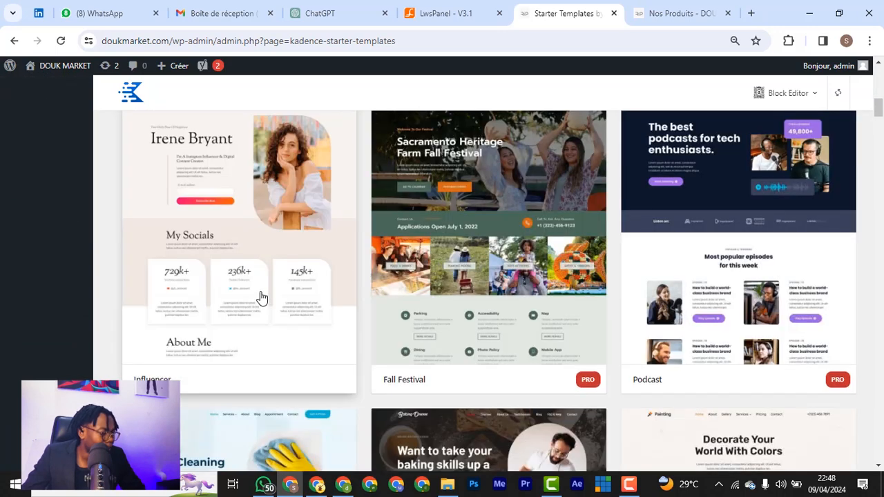
{"action": "left_click", "coordinate": [261, 297]}
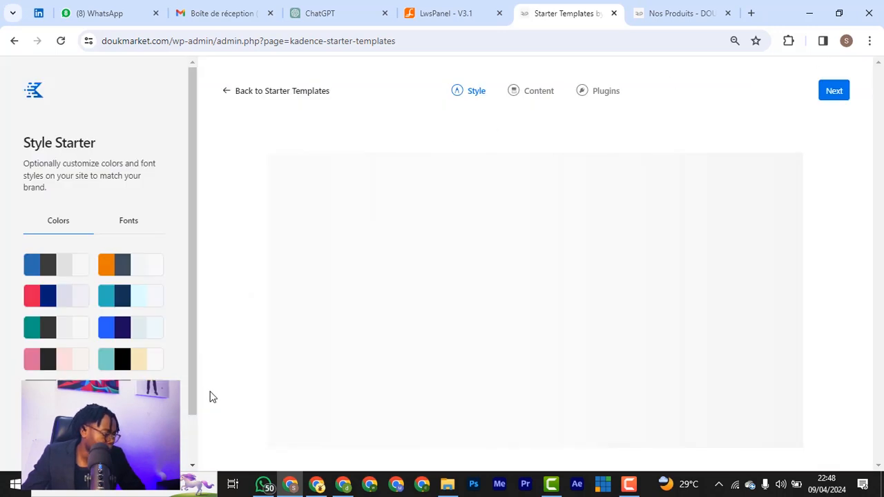
{"action": "scroll", "coordinate": [104, 311], "scroll_direction": "down", "scroll_amount": 1}
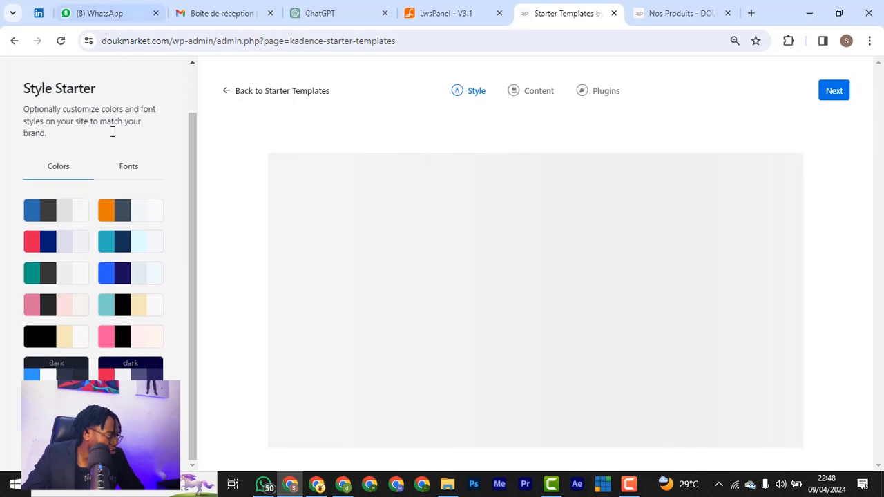
{"action": "scroll", "coordinate": [355, 186], "scroll_direction": "down", "scroll_amount": 5}
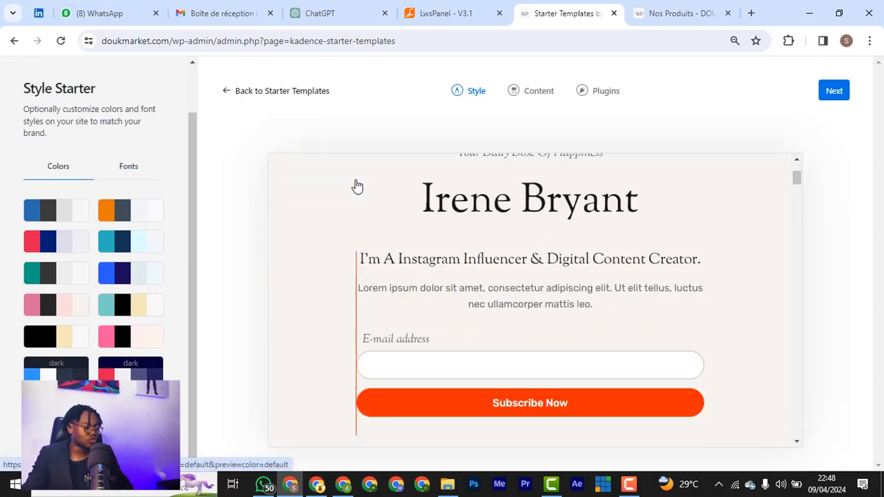
{"action": "scroll", "coordinate": [408, 183], "scroll_direction": "down", "scroll_amount": 6}
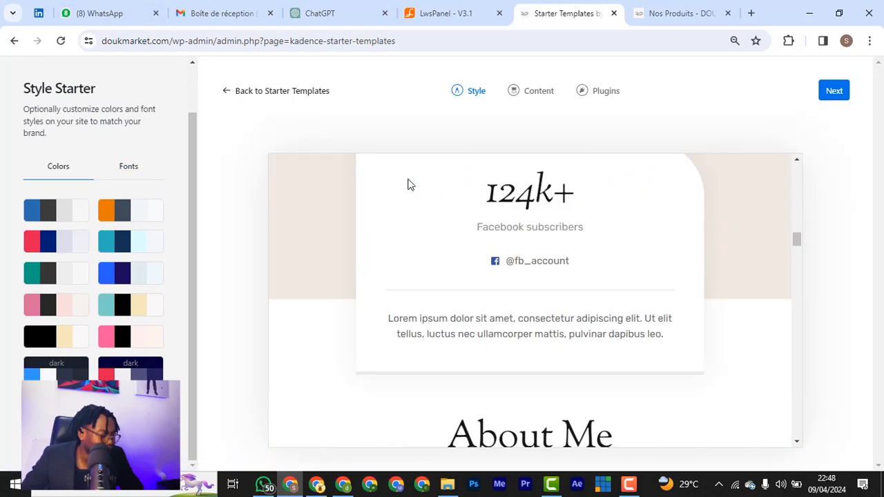
{"action": "scroll", "coordinate": [528, 227], "scroll_direction": "down", "scroll_amount": 5}
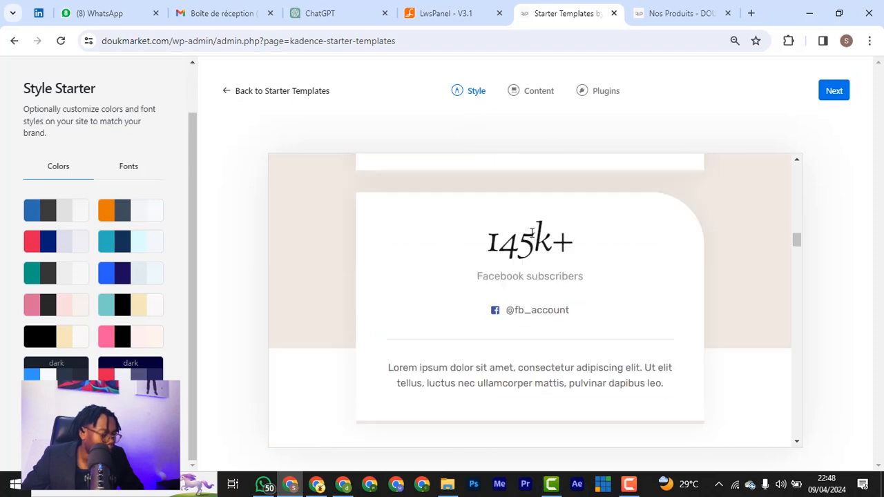
{"action": "scroll", "coordinate": [531, 236], "scroll_direction": "down", "scroll_amount": 1}
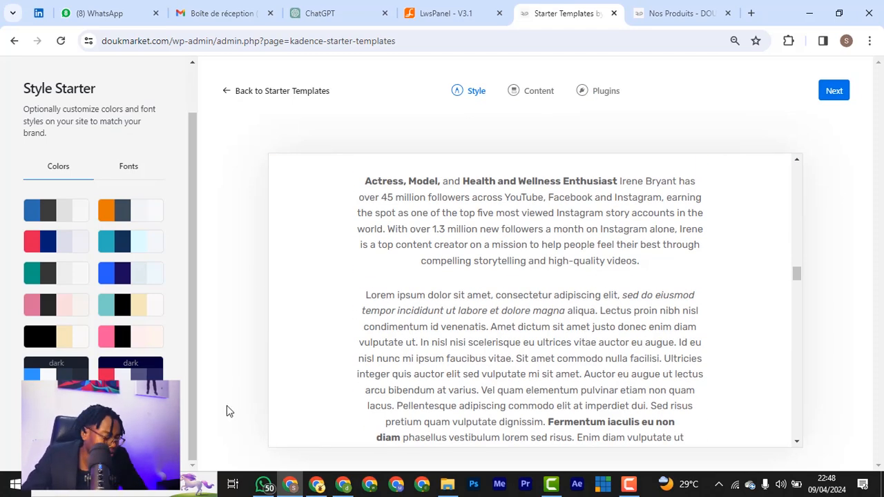
{"action": "scroll", "coordinate": [557, 352], "scroll_direction": "down", "scroll_amount": 10}
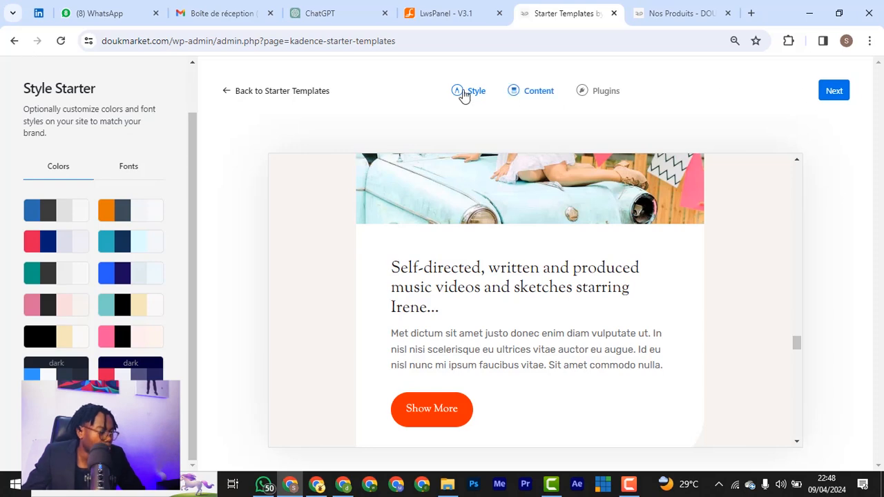
Return to the starter template library and look over the available designs.
{"action": "left_click", "coordinate": [310, 92]}
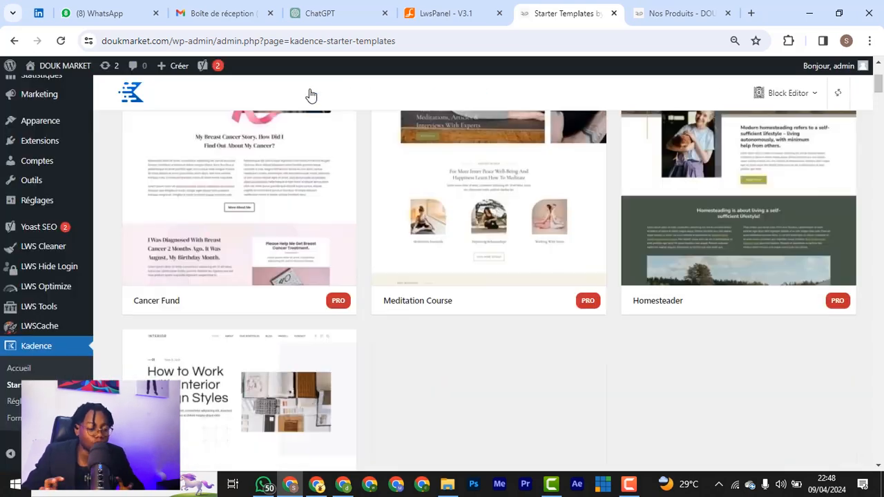
{"action": "scroll", "coordinate": [310, 95], "scroll_direction": "down", "scroll_amount": 4}
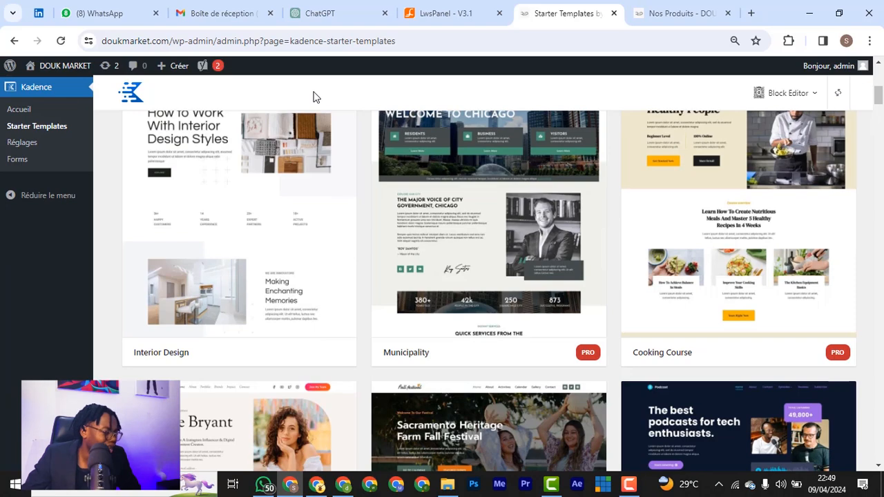
{"action": "scroll", "coordinate": [312, 96], "scroll_direction": "up", "scroll_amount": 3}
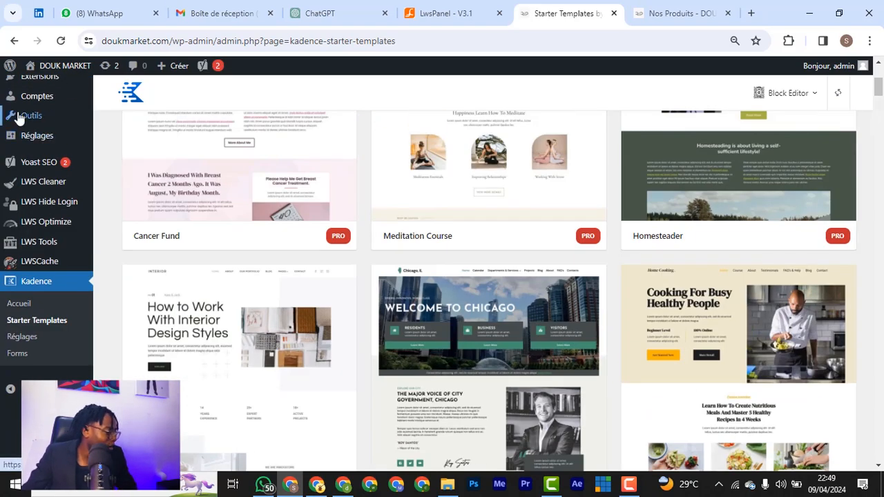
{"action": "scroll", "coordinate": [305, 223], "scroll_direction": "down", "scroll_amount": 3}
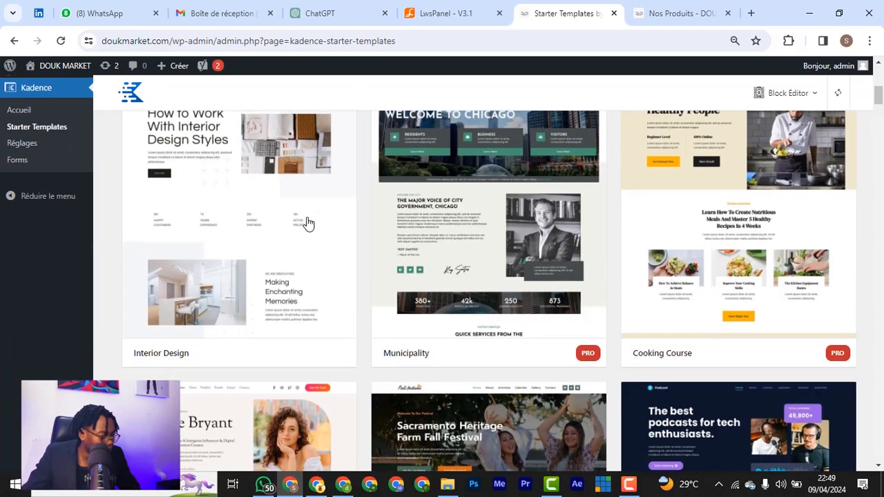
{"action": "scroll", "coordinate": [211, 248], "scroll_direction": "up", "scroll_amount": 4}
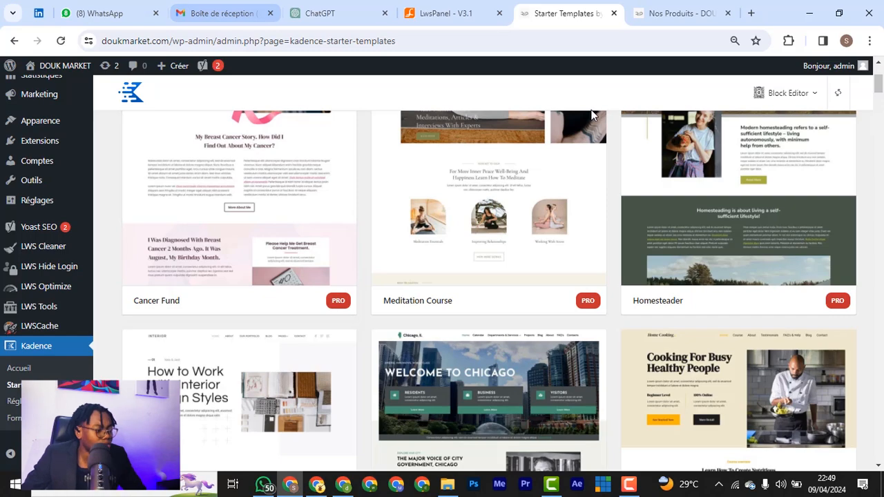
{"action": "scroll", "coordinate": [114, 100], "scroll_direction": "up", "scroll_amount": 1}
{"action": "scroll", "coordinate": [112, 99], "scroll_direction": "up", "scroll_amount": 3}
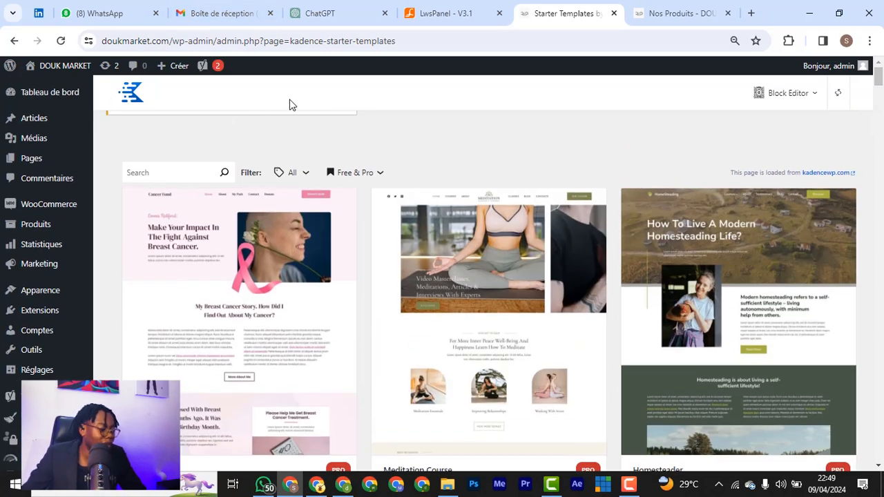
Switch to the DOUK MARKET storefront and look over its home page down to the footer.
{"action": "mouse_move", "coordinate": [86, 67]}
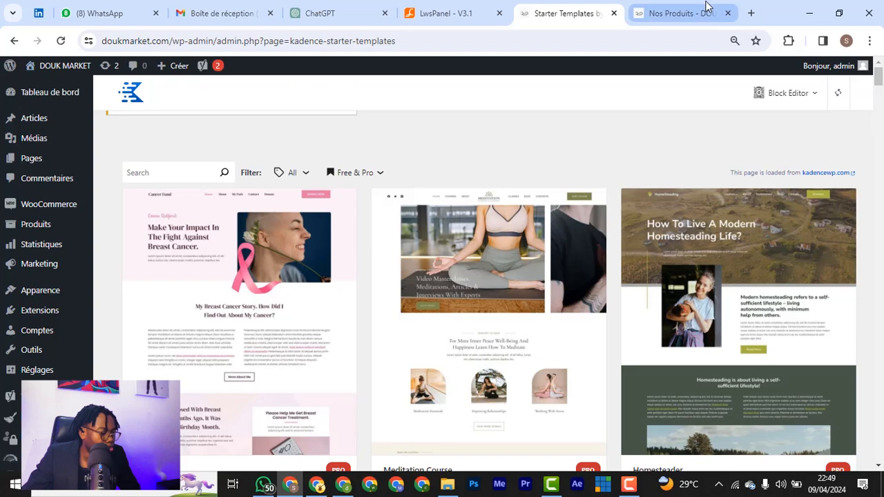
{"action": "left_click", "coordinate": [704, 10]}
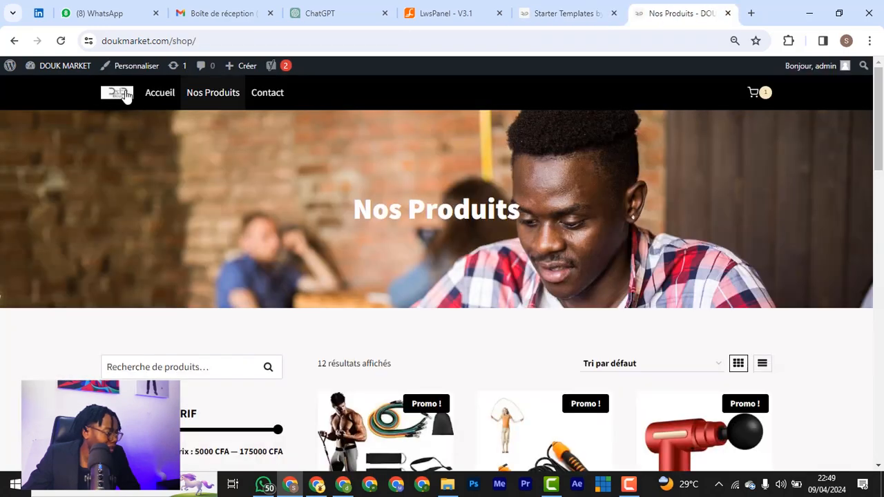
{"action": "left_click", "coordinate": [156, 93]}
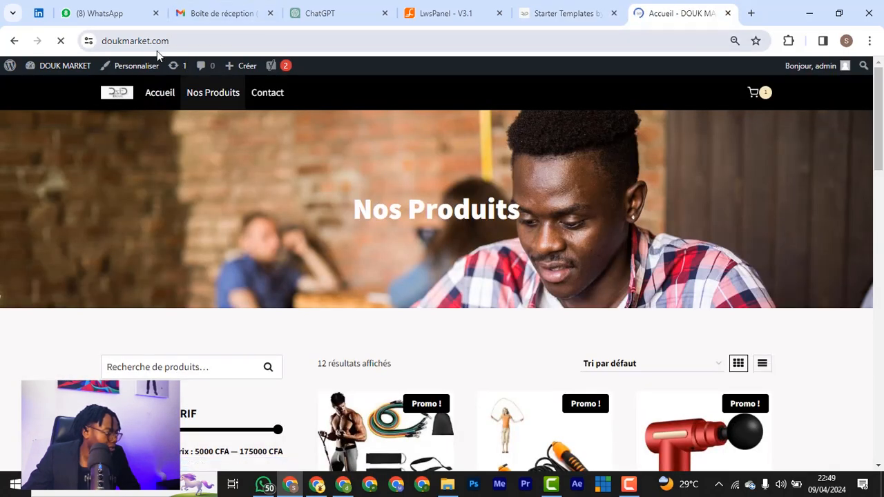
{"action": "scroll", "coordinate": [166, 173], "scroll_direction": "down", "scroll_amount": 10}
{"action": "scroll", "coordinate": [167, 171], "scroll_direction": "down", "scroll_amount": 12}
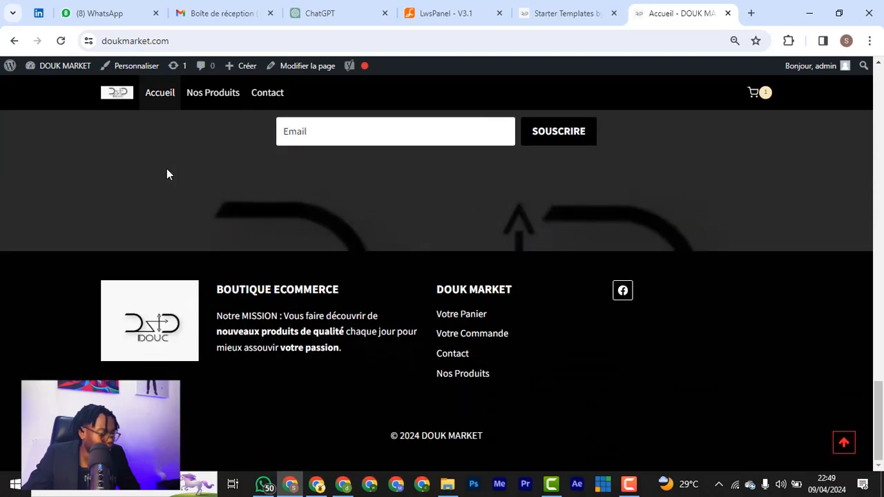
{"action": "scroll", "coordinate": [167, 171], "scroll_direction": "up", "scroll_amount": 10}
{"action": "scroll", "coordinate": [183, 158], "scroll_direction": "up", "scroll_amount": 10}
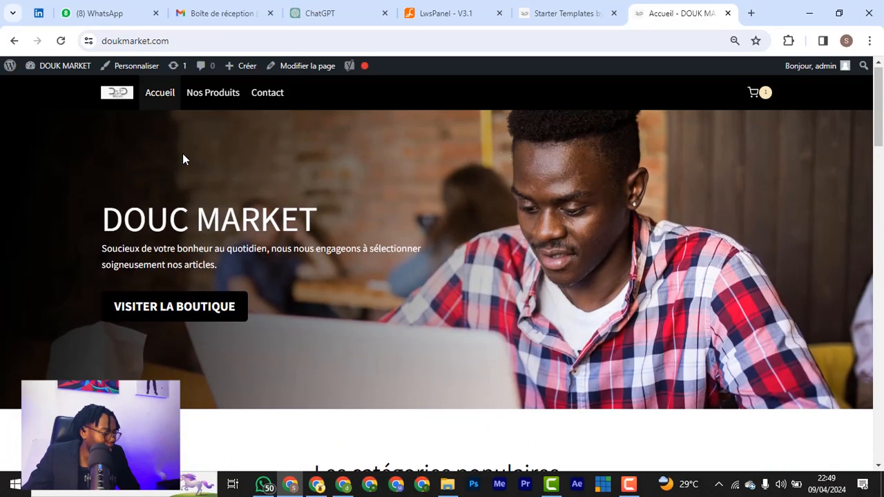
{"action": "scroll", "coordinate": [184, 158], "scroll_direction": "down", "scroll_amount": 6}
Open the Nos Produits page of the store and look through the product listing.
{"action": "left_click", "coordinate": [194, 98]}
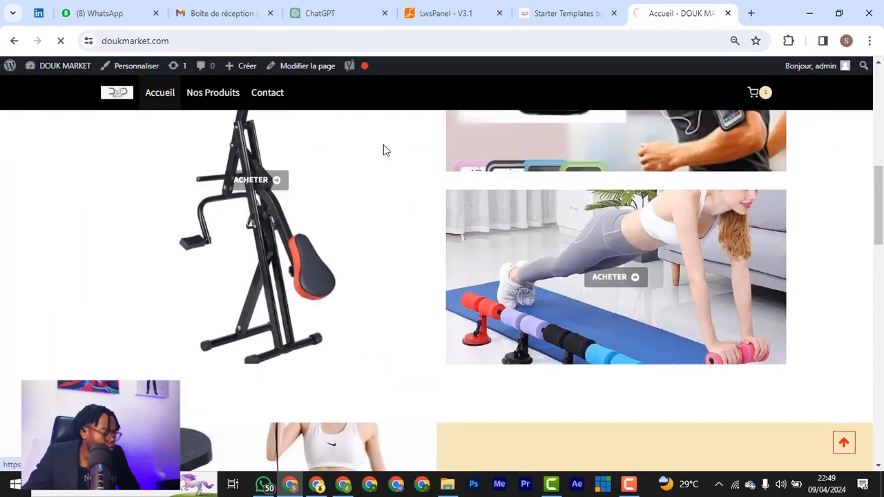
{"action": "scroll", "coordinate": [495, 152], "scroll_direction": "down", "scroll_amount": 4}
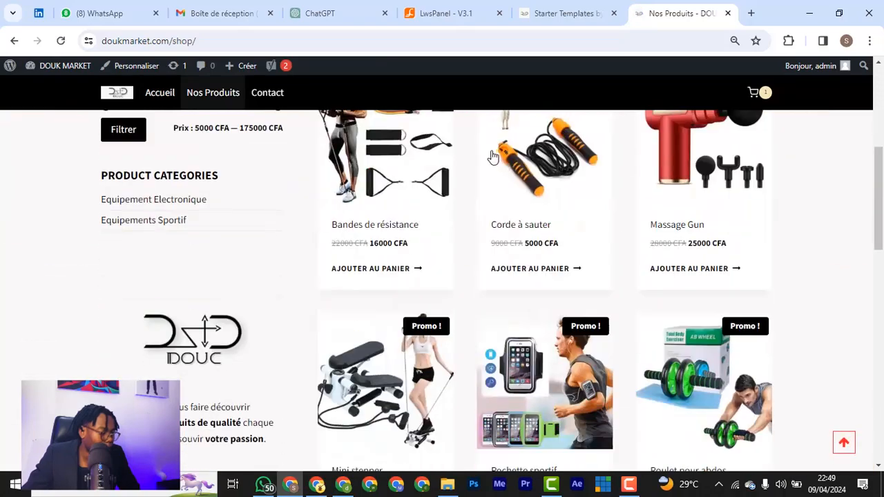
{"action": "scroll", "coordinate": [492, 157], "scroll_direction": "down", "scroll_amount": 8}
{"action": "scroll", "coordinate": [489, 158], "scroll_direction": "up", "scroll_amount": 4}
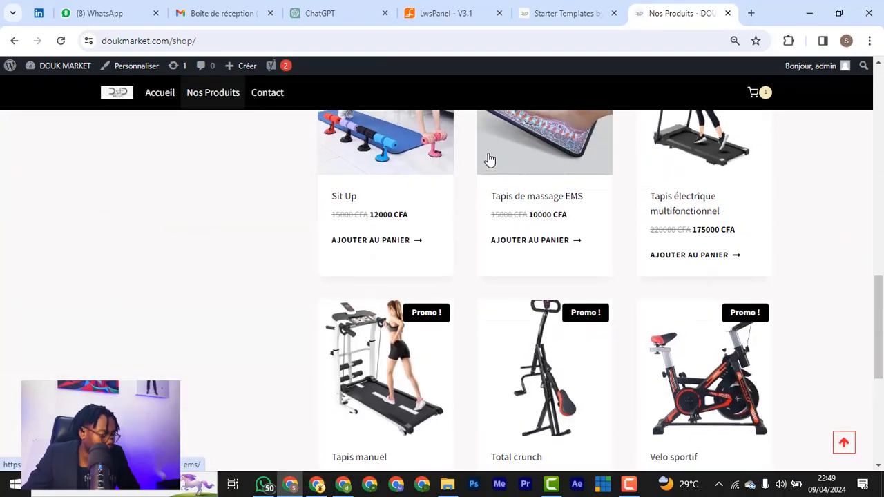
{"action": "scroll", "coordinate": [489, 161], "scroll_direction": "up", "scroll_amount": 10}
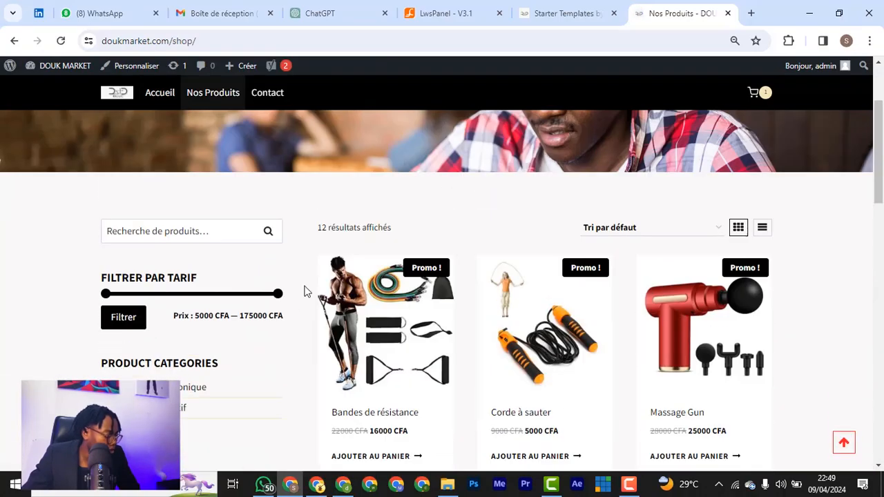
View the products in the Equipement Electronique category and open the Equipements Sportif category.
{"action": "scroll", "coordinate": [307, 290], "scroll_direction": "down", "scroll_amount": 2}
{"action": "left_click", "coordinate": [214, 264]}
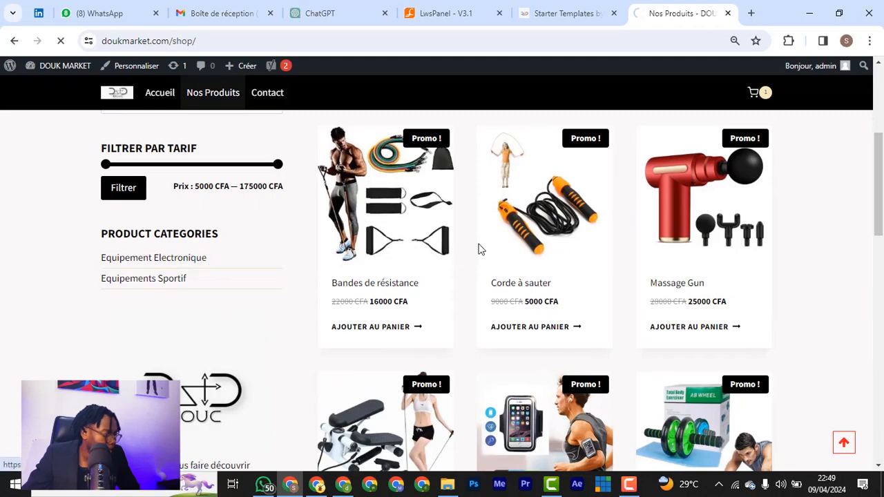
{"action": "scroll", "coordinate": [603, 225], "scroll_direction": "down", "scroll_amount": 6}
{"action": "scroll", "coordinate": [307, 270], "scroll_direction": "up", "scroll_amount": 4}
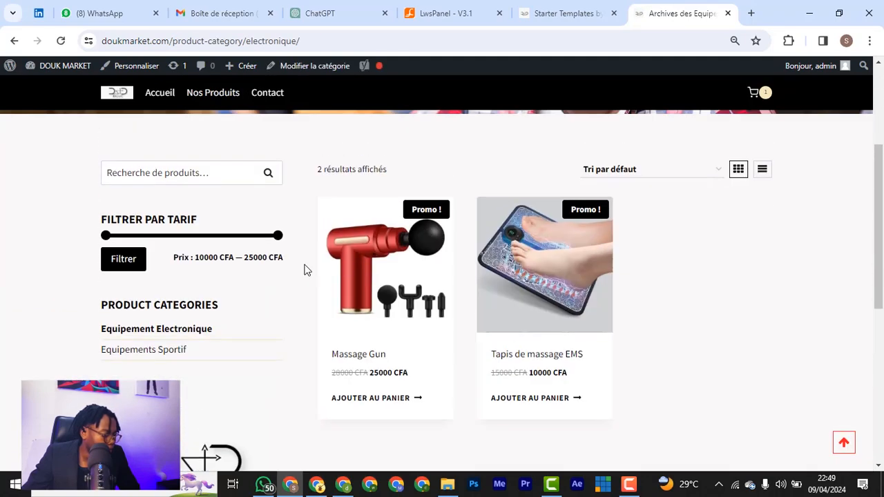
{"action": "left_click", "coordinate": [199, 361]}
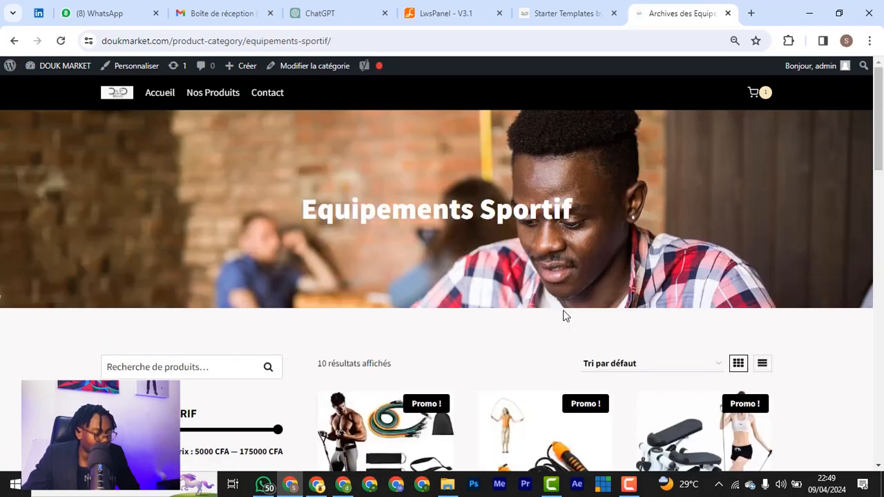
Look through the products listed in the Equipements Sportif category.
{"action": "scroll", "coordinate": [552, 316], "scroll_direction": "down", "scroll_amount": 5}
{"action": "scroll", "coordinate": [565, 316], "scroll_direction": "down", "scroll_amount": 5}
{"action": "scroll", "coordinate": [633, 297], "scroll_direction": "up", "scroll_amount": 6}
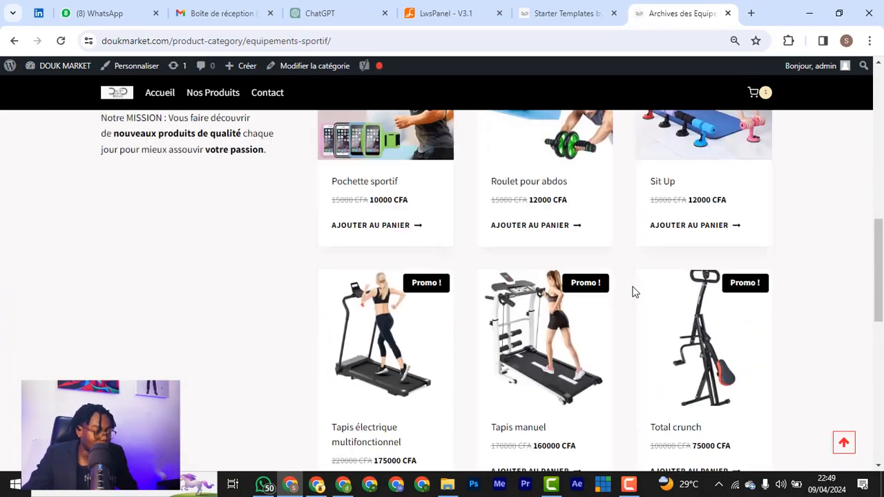
{"action": "scroll", "coordinate": [633, 288], "scroll_direction": "up", "scroll_amount": 1}
{"action": "scroll", "coordinate": [635, 284], "scroll_direction": "down", "scroll_amount": 4}
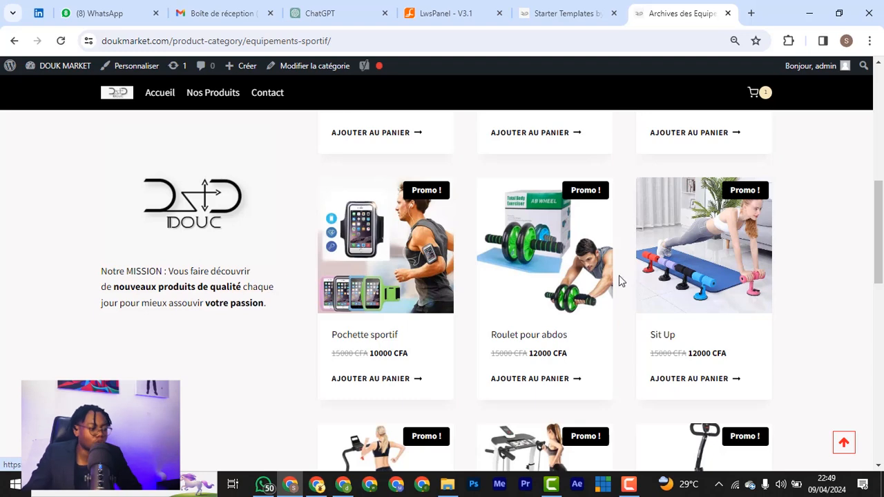
Open the new product form in the store administration and look over its price, description, image, gallery and category fields.
{"action": "left_click", "coordinate": [532, 13]}
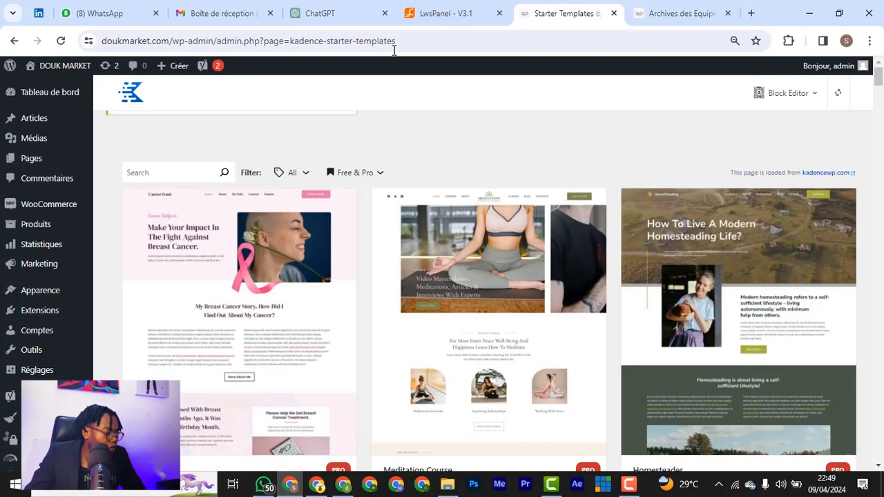
{"action": "left_click", "coordinate": [54, 223]}
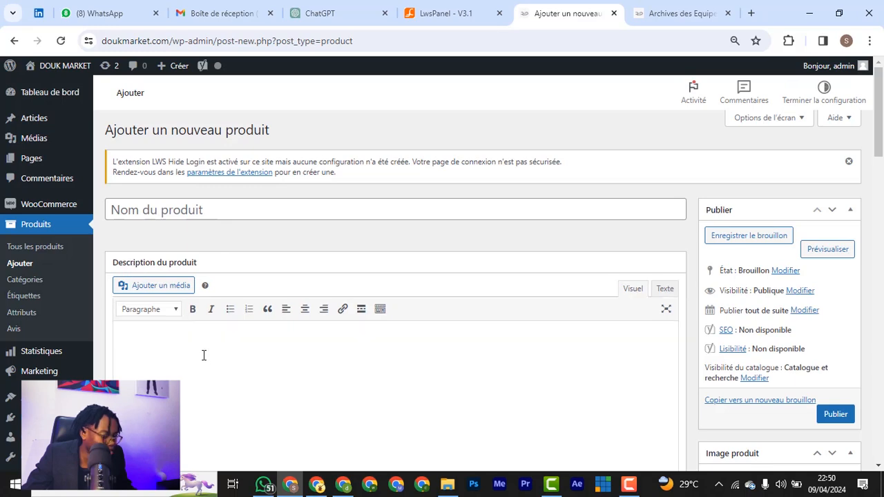
{"action": "scroll", "coordinate": [204, 354], "scroll_direction": "down", "scroll_amount": 20}
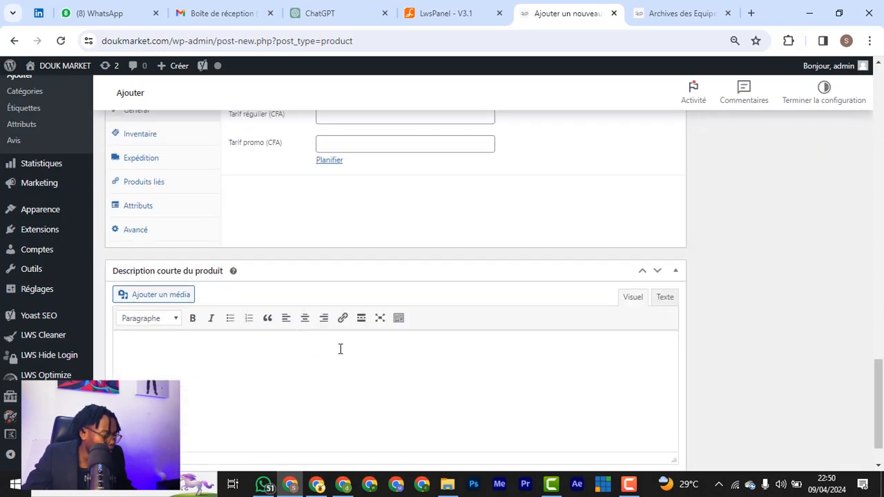
{"action": "scroll", "coordinate": [317, 174], "scroll_direction": "up", "scroll_amount": 1}
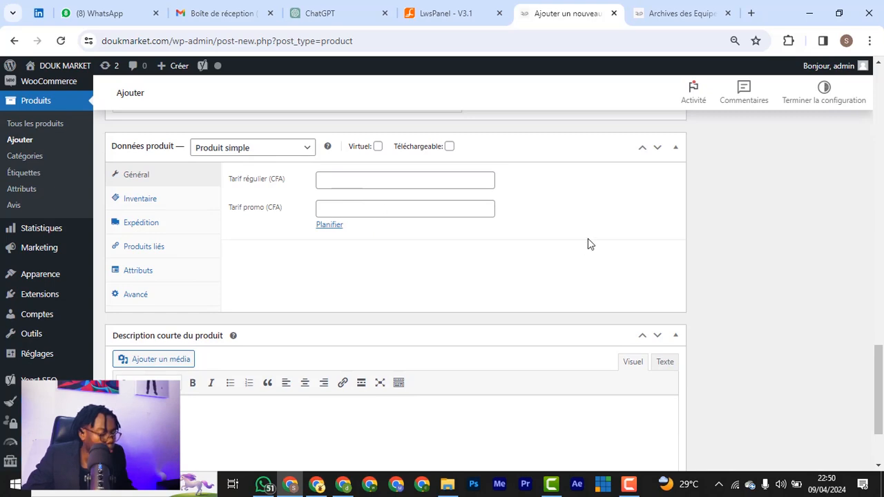
{"action": "scroll", "coordinate": [587, 244], "scroll_direction": "up", "scroll_amount": 12}
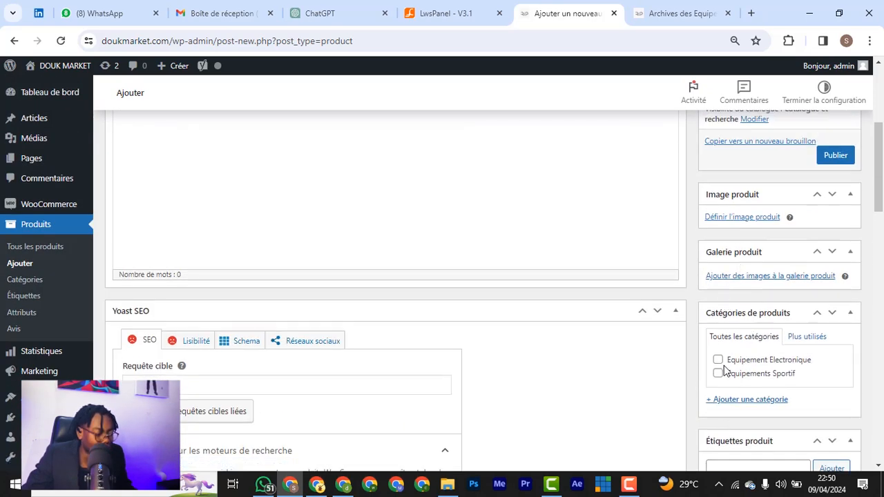
{"action": "scroll", "coordinate": [725, 345], "scroll_direction": "up", "scroll_amount": 3}
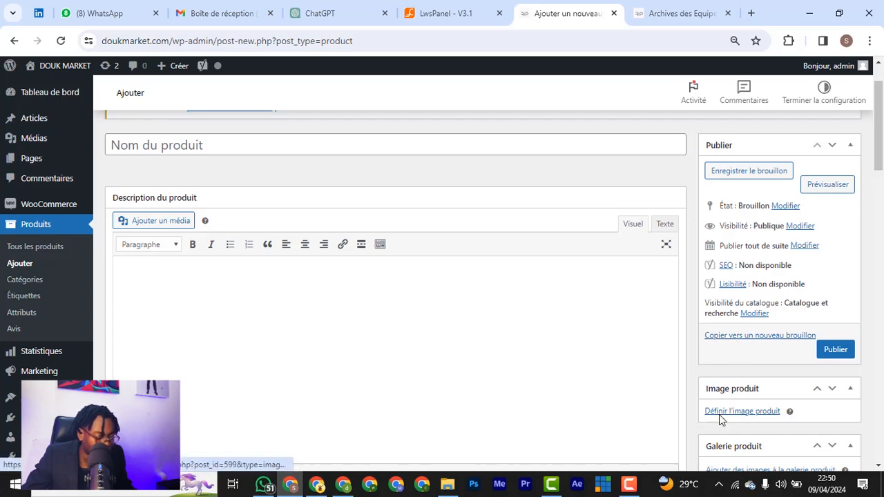
{"action": "scroll", "coordinate": [718, 414], "scroll_direction": "down", "scroll_amount": 3}
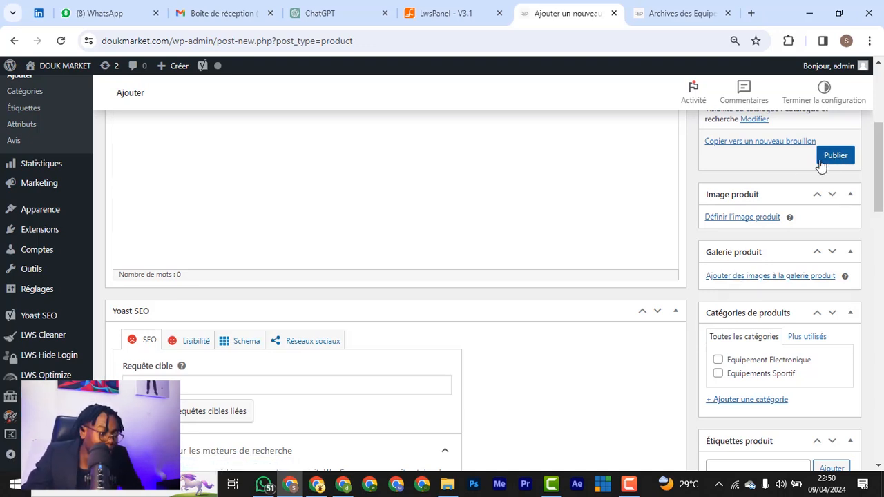
Return to the storefront's Equipements Sportif page and review its price filter, product categories and product cards.
{"action": "left_click", "coordinate": [675, 13]}
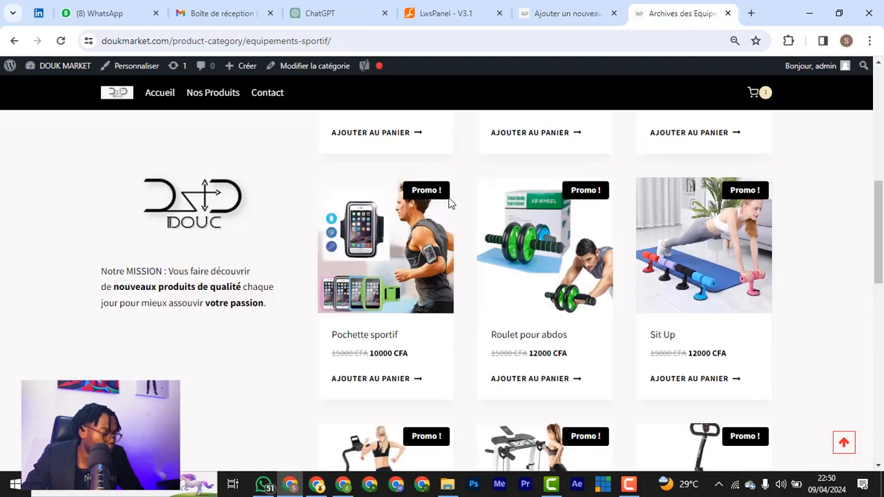
{"action": "scroll", "coordinate": [585, 276], "scroll_direction": "up", "scroll_amount": 6}
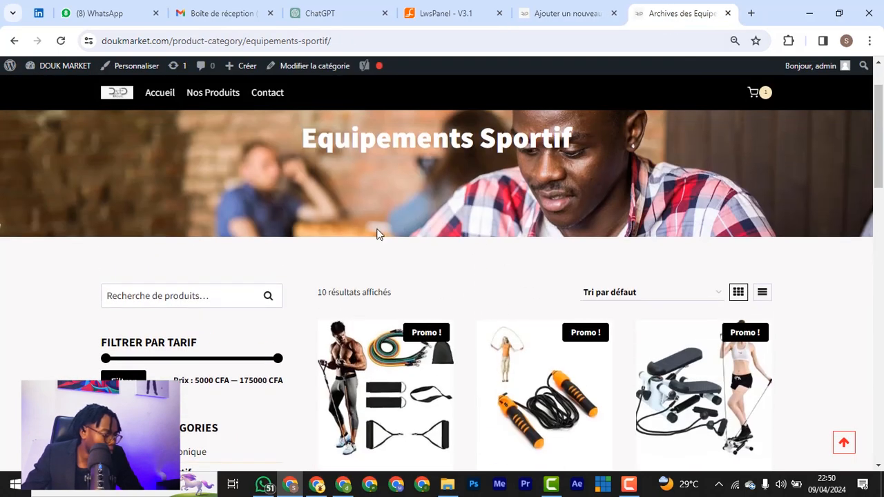
{"action": "scroll", "coordinate": [249, 221], "scroll_direction": "down", "scroll_amount": 4}
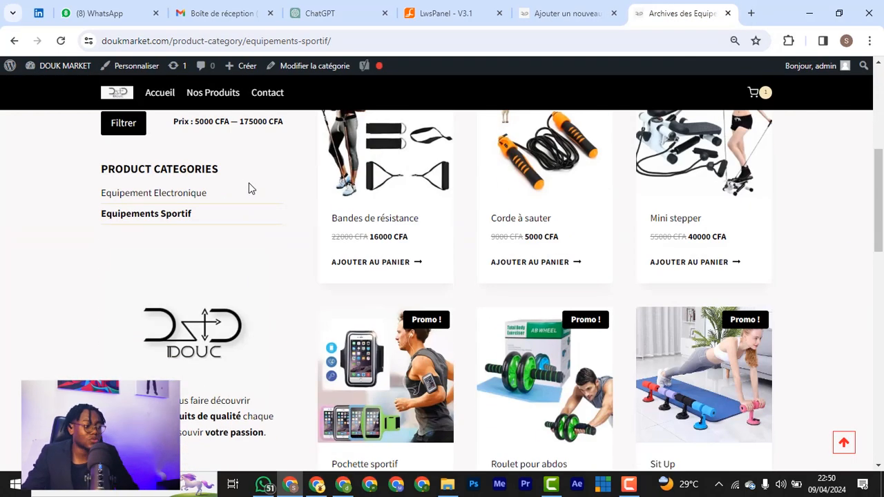
{"action": "scroll", "coordinate": [262, 188], "scroll_direction": "up", "scroll_amount": 2}
{"action": "scroll", "coordinate": [259, 179], "scroll_direction": "up", "scroll_amount": 1}
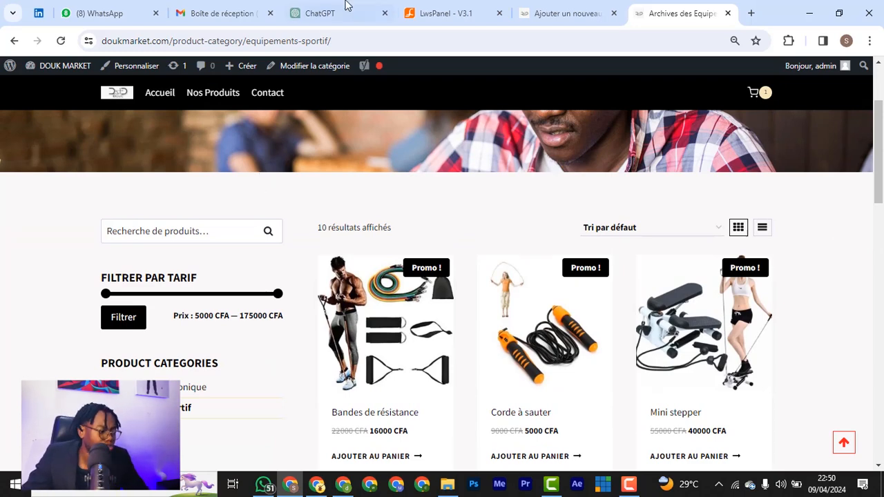
{"action": "mouse_move", "coordinate": [535, 5]}
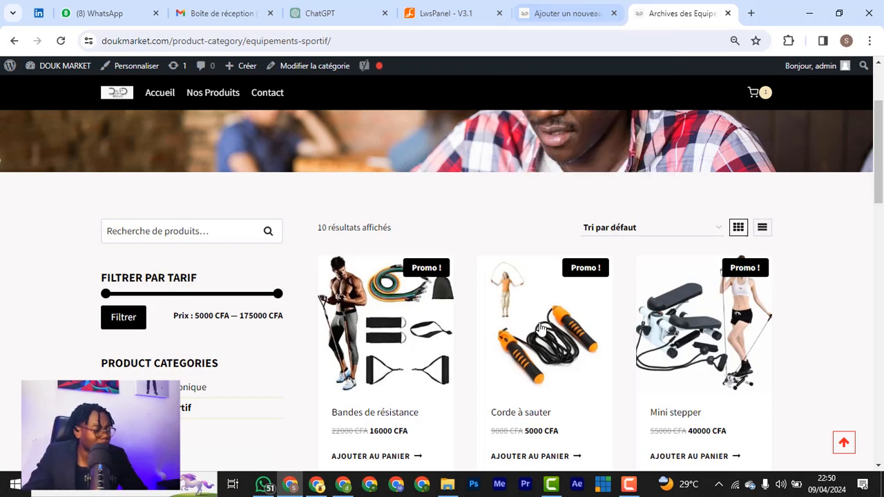
{"action": "scroll", "coordinate": [539, 330], "scroll_direction": "down", "scroll_amount": 1}
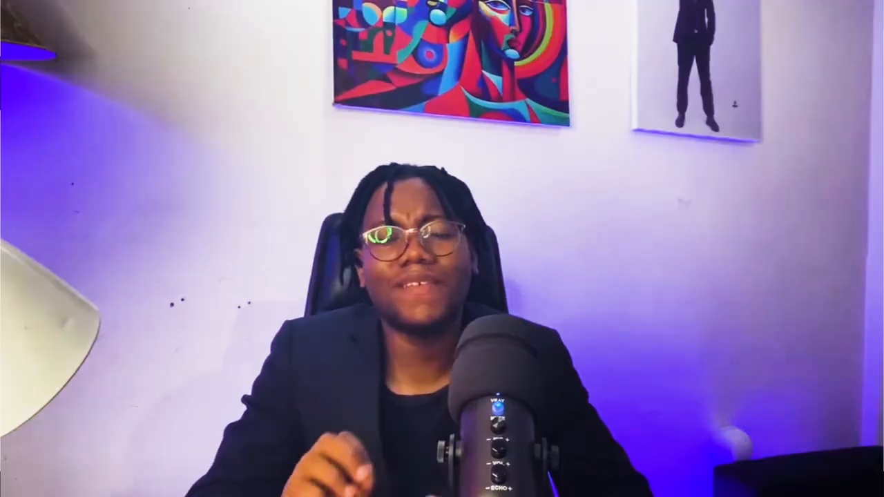